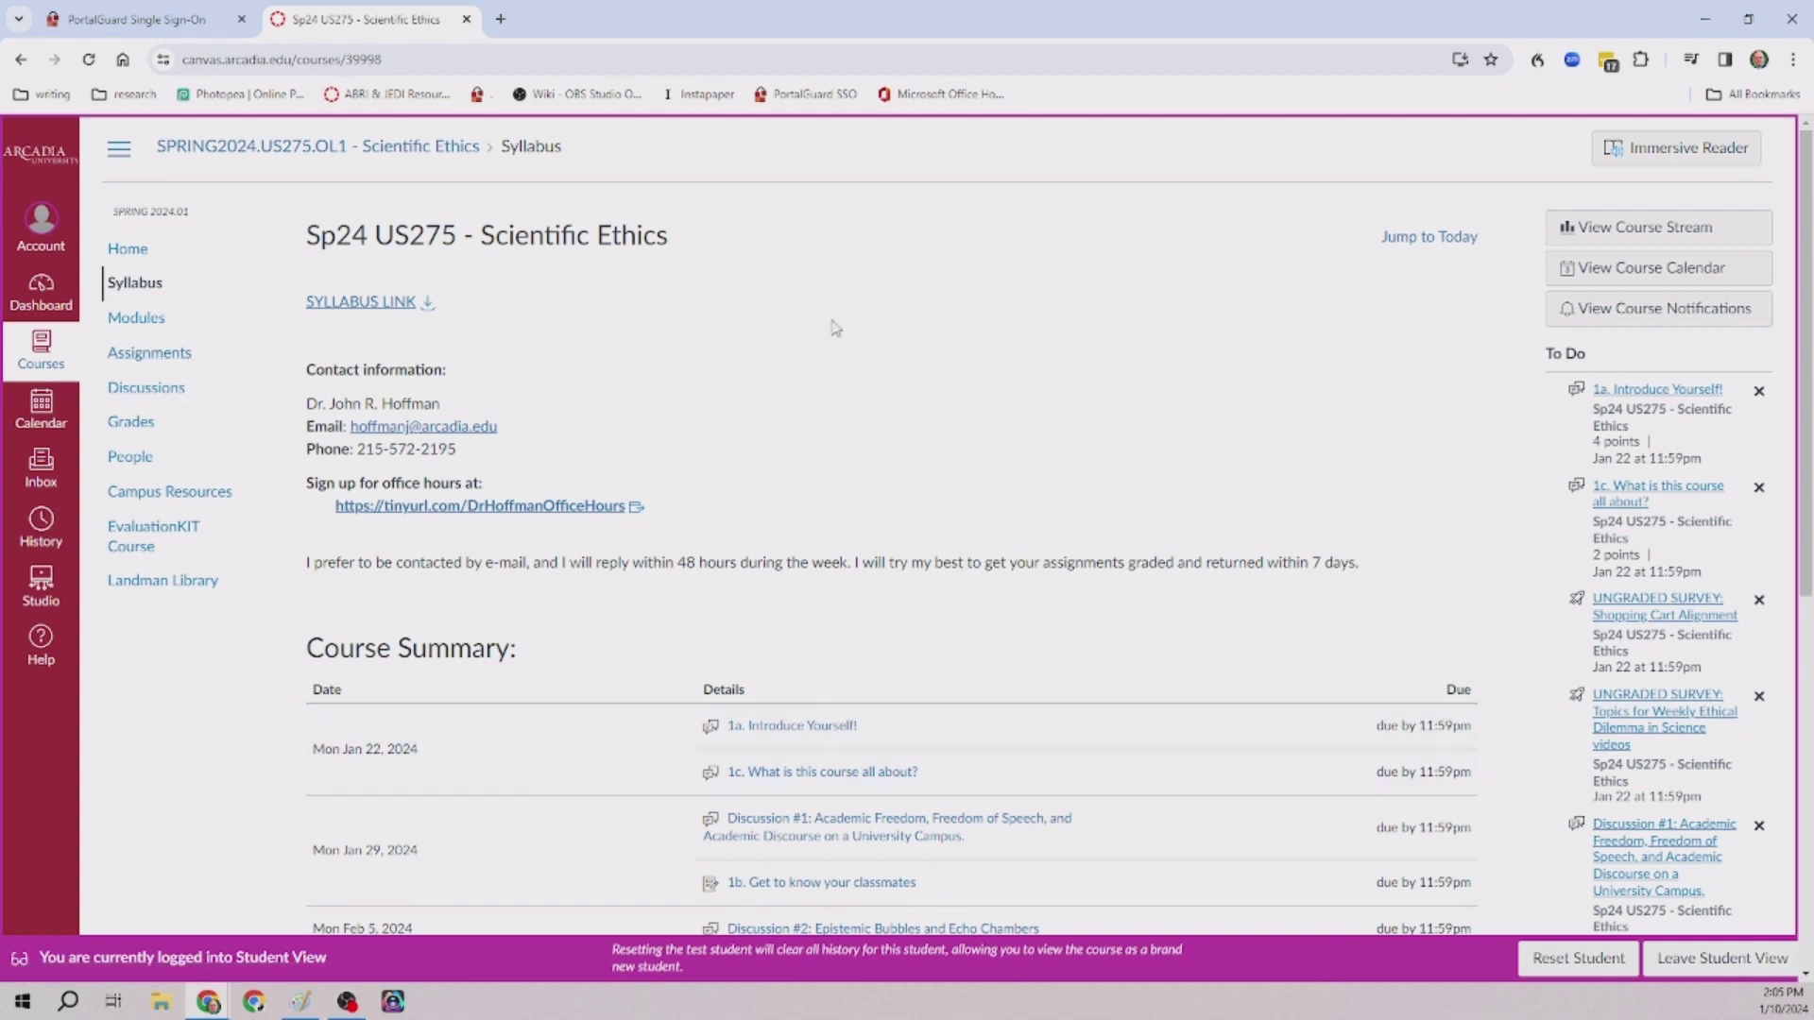
# - Go to the course home page
pyautogui.click(135, 257)
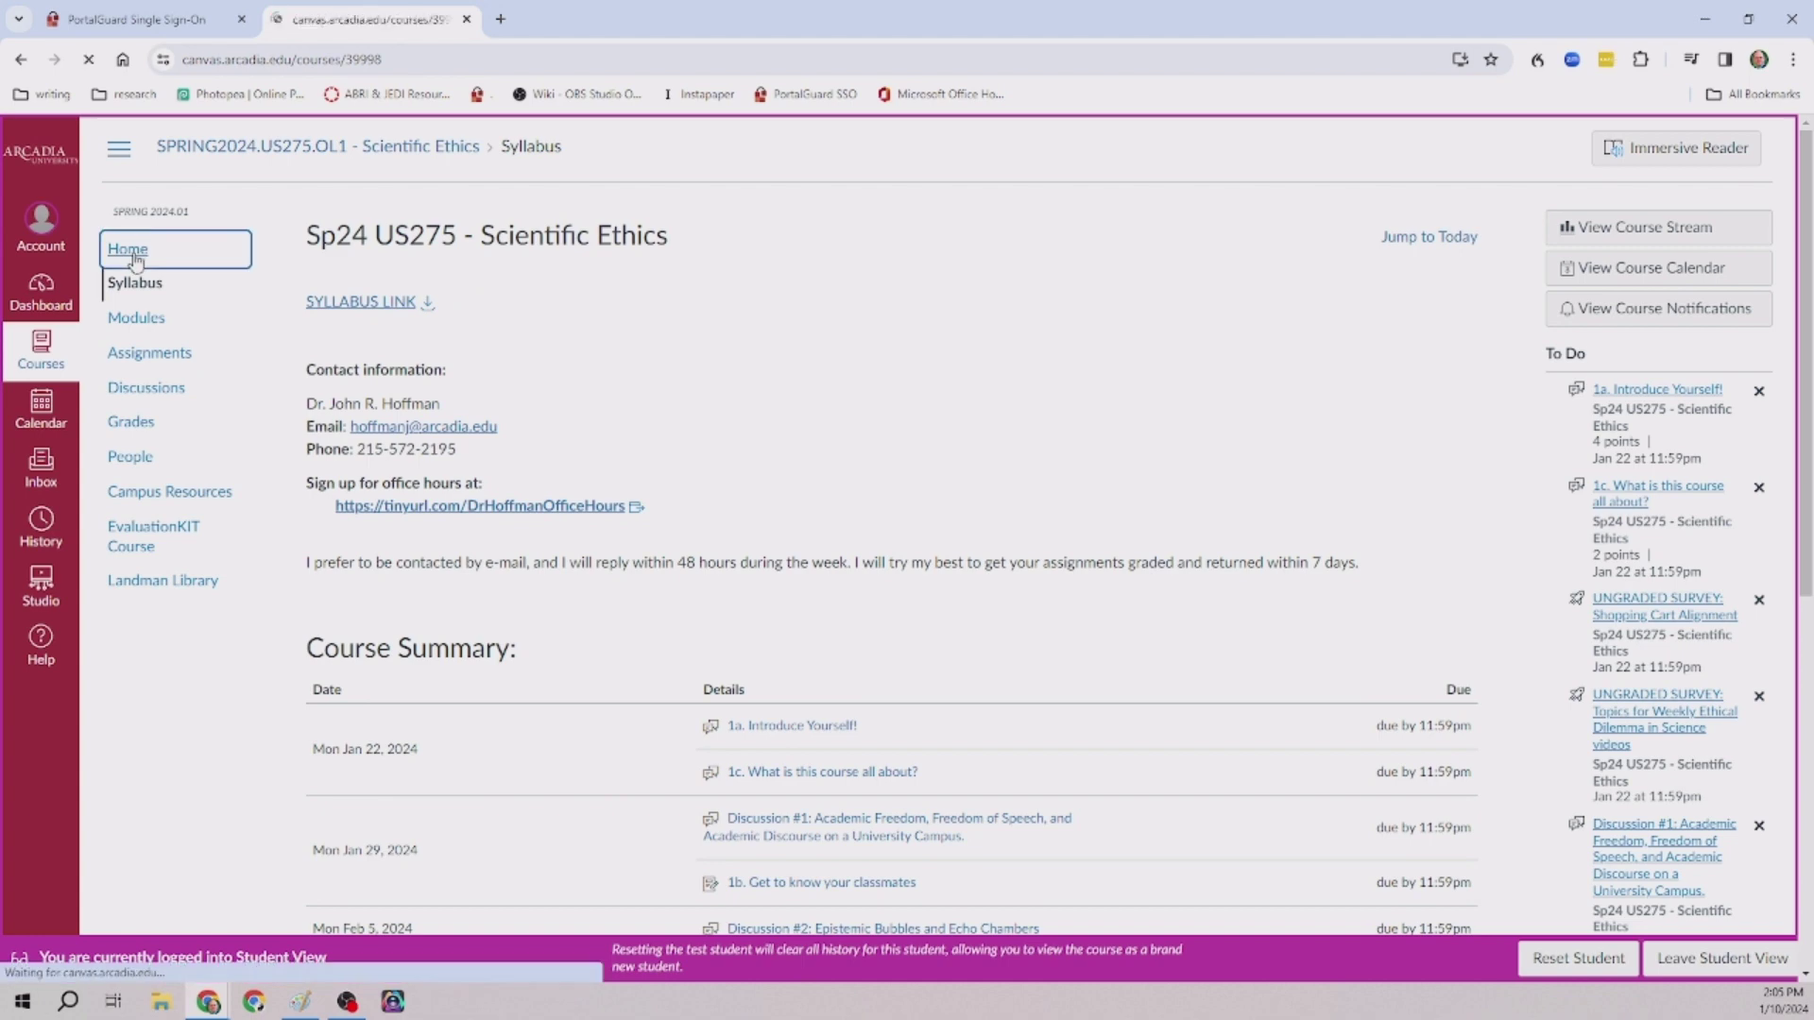
pyautogui.scroll(-3, 884, 574)
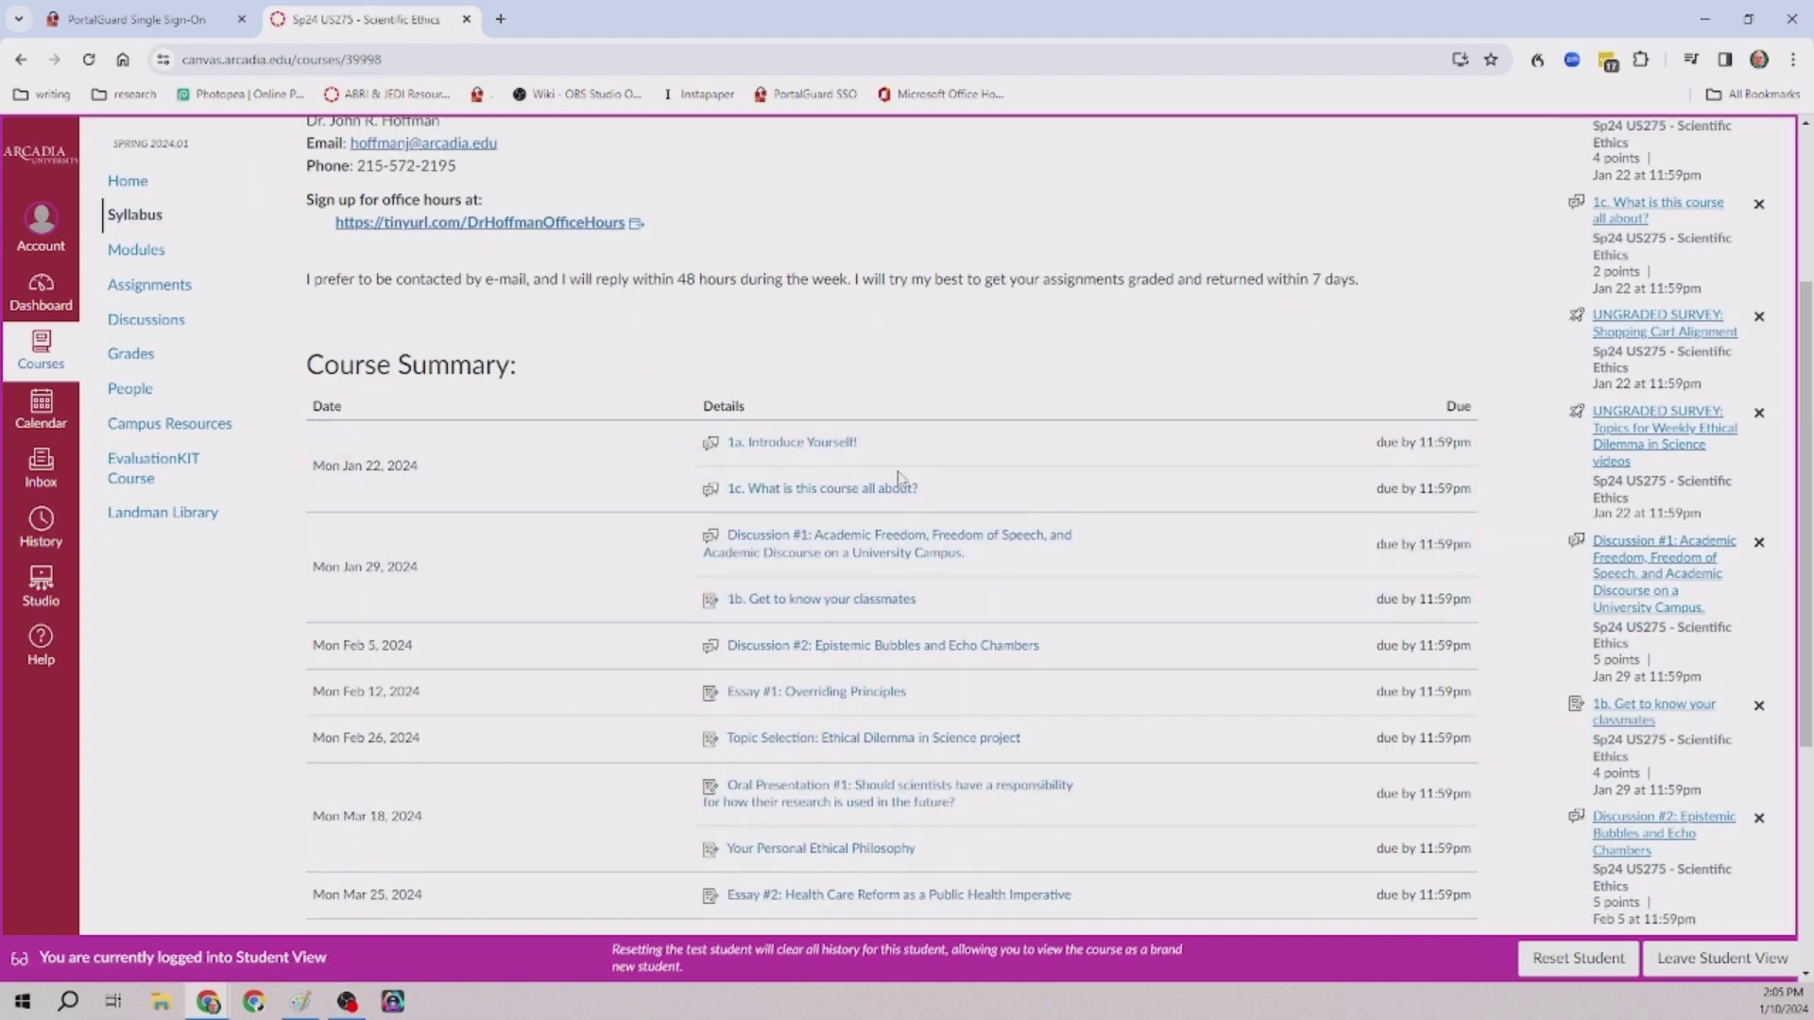
pyautogui.scroll(3, 898, 480)
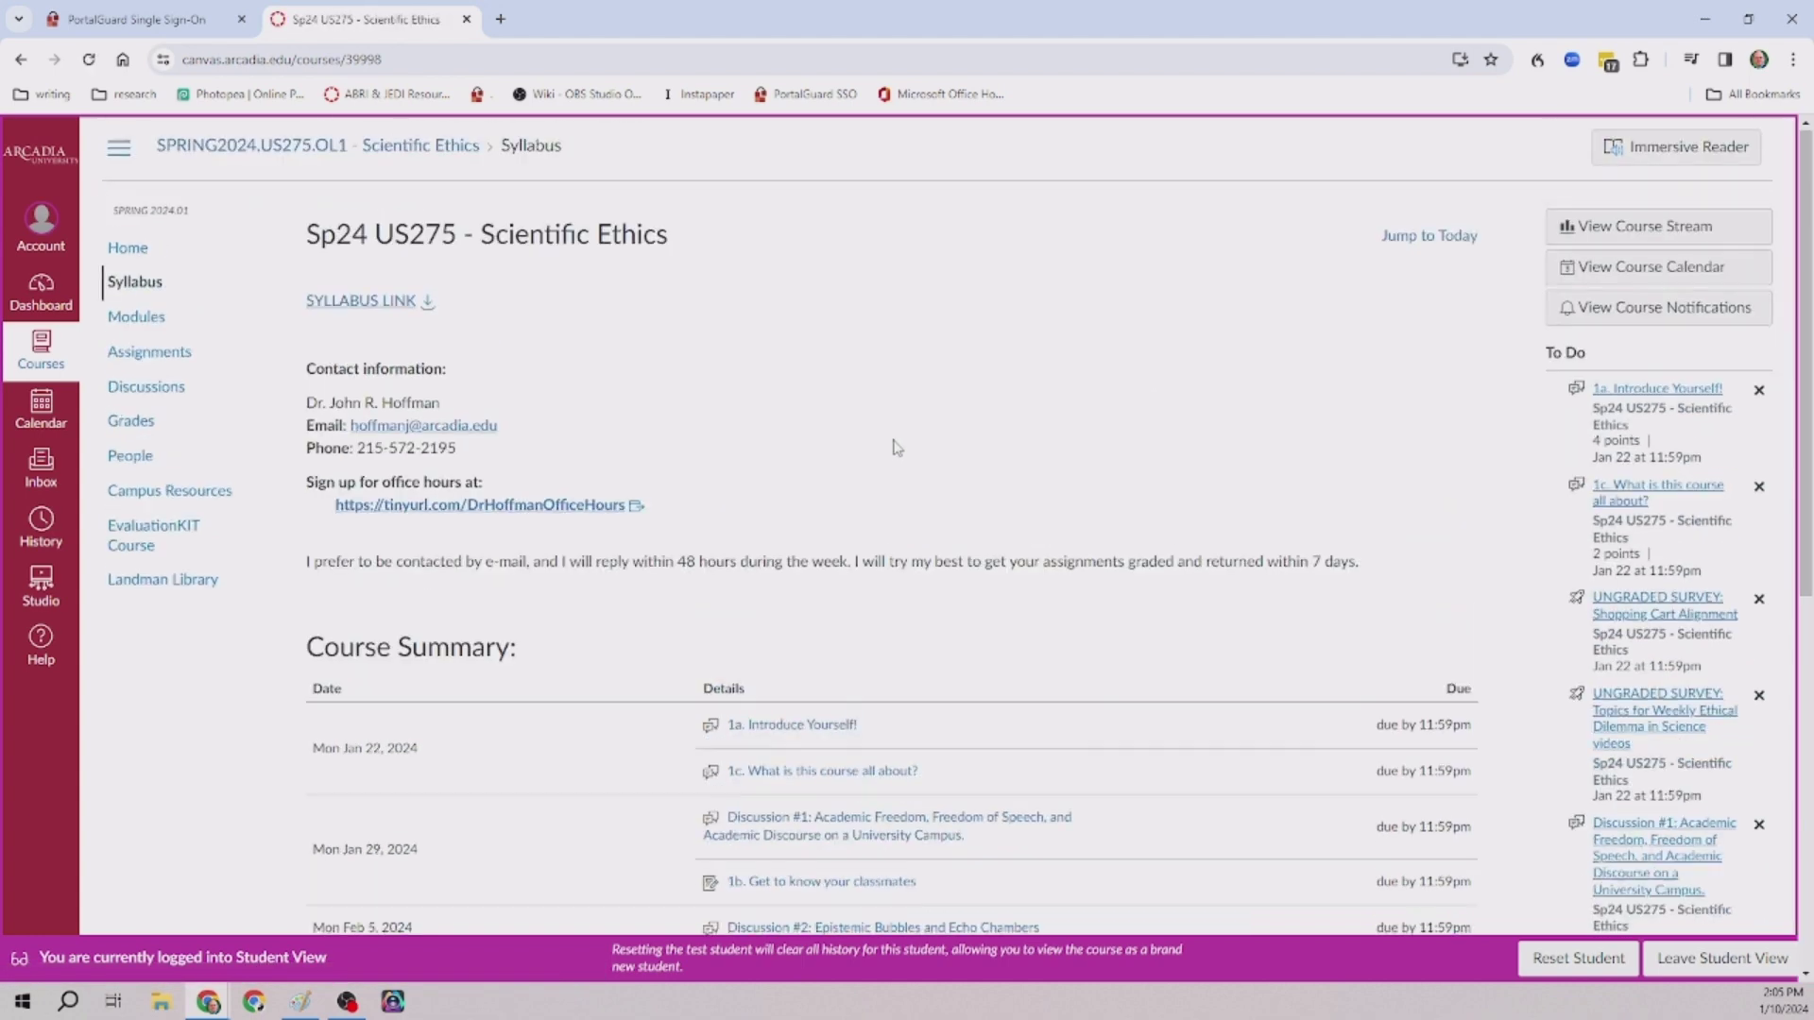
# - Open the 1a. Introduce Yourself! discussion and start a new reply
pyautogui.click(823, 736)
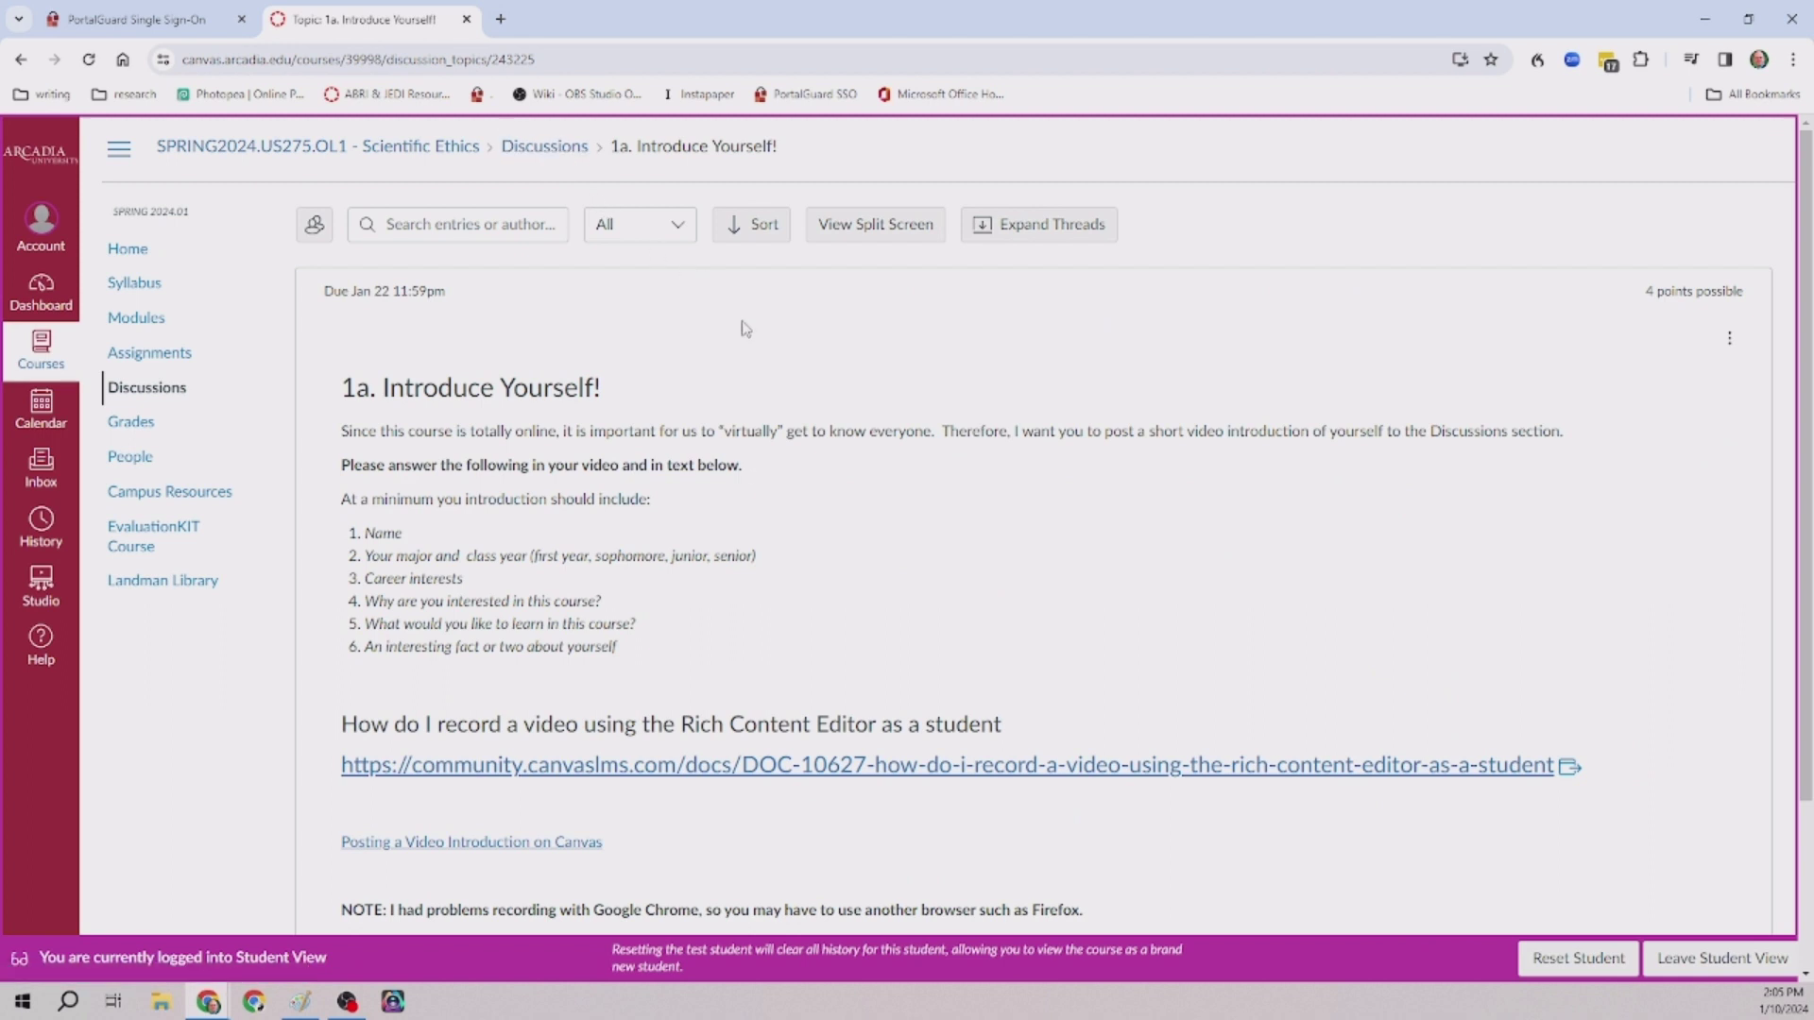
pyautogui.scroll(-1, 740, 331)
pyautogui.scroll(-1, 850, 302)
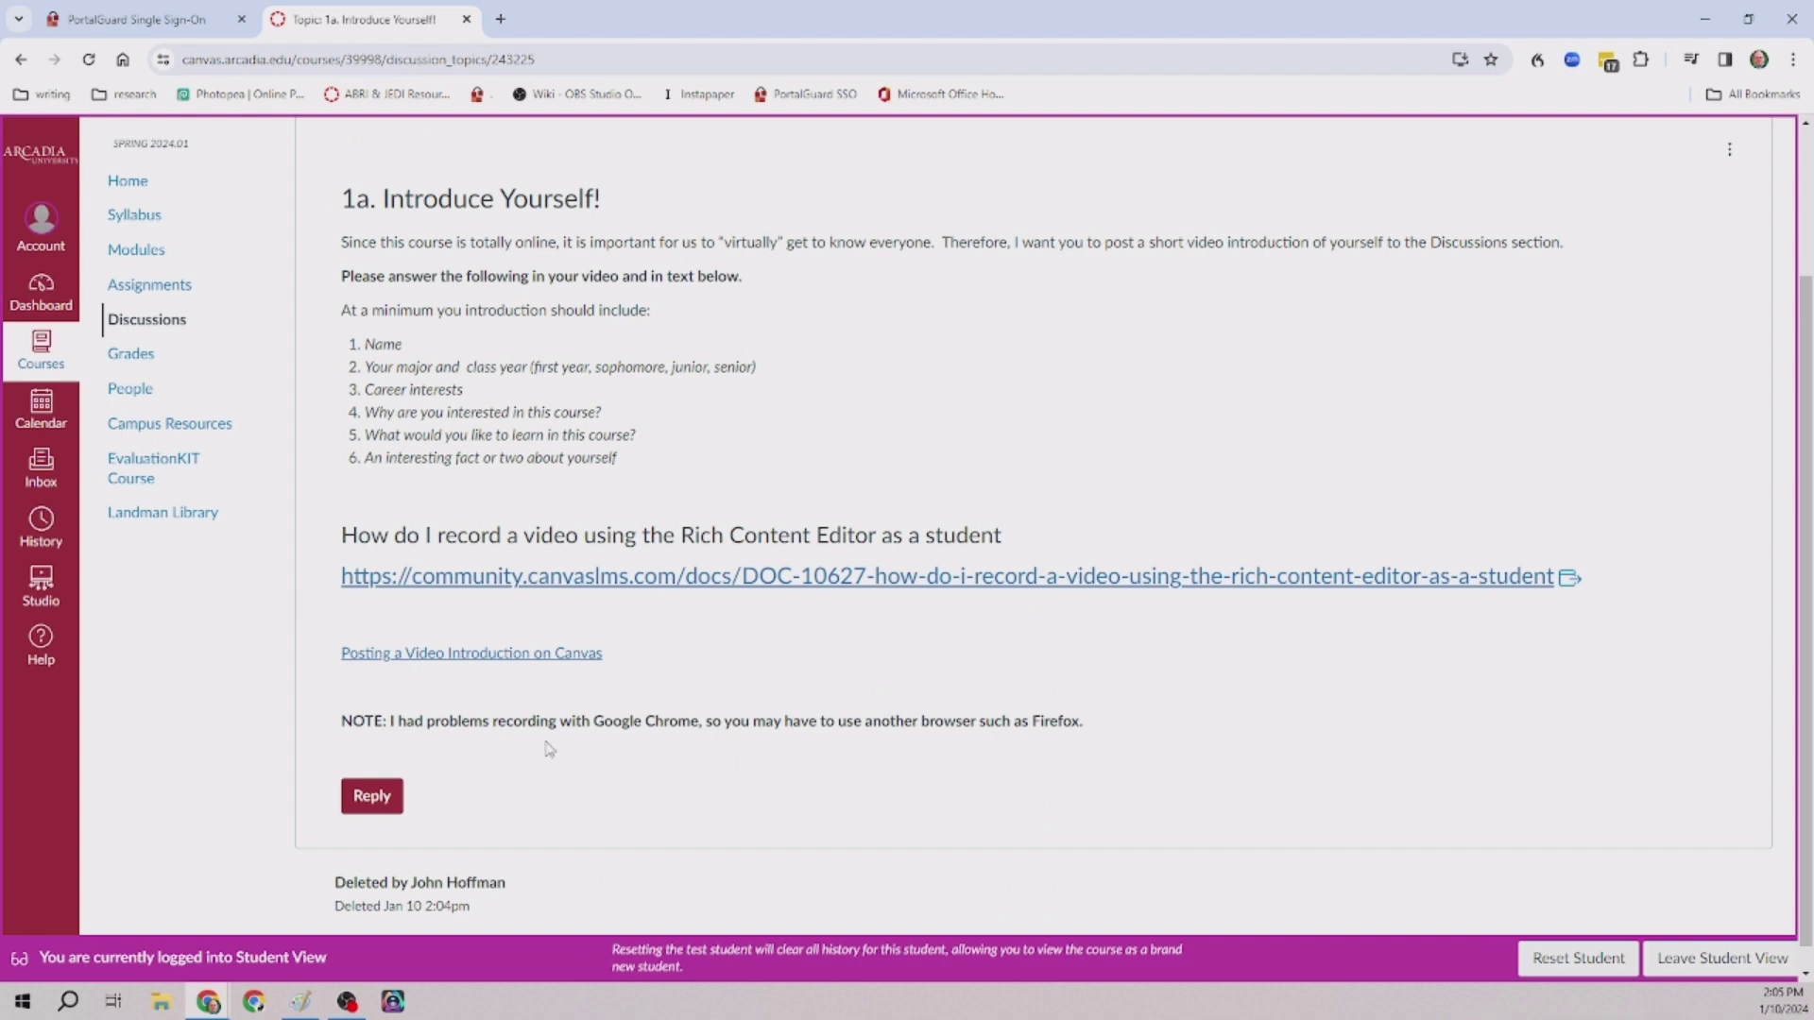
pyautogui.click(371, 798)
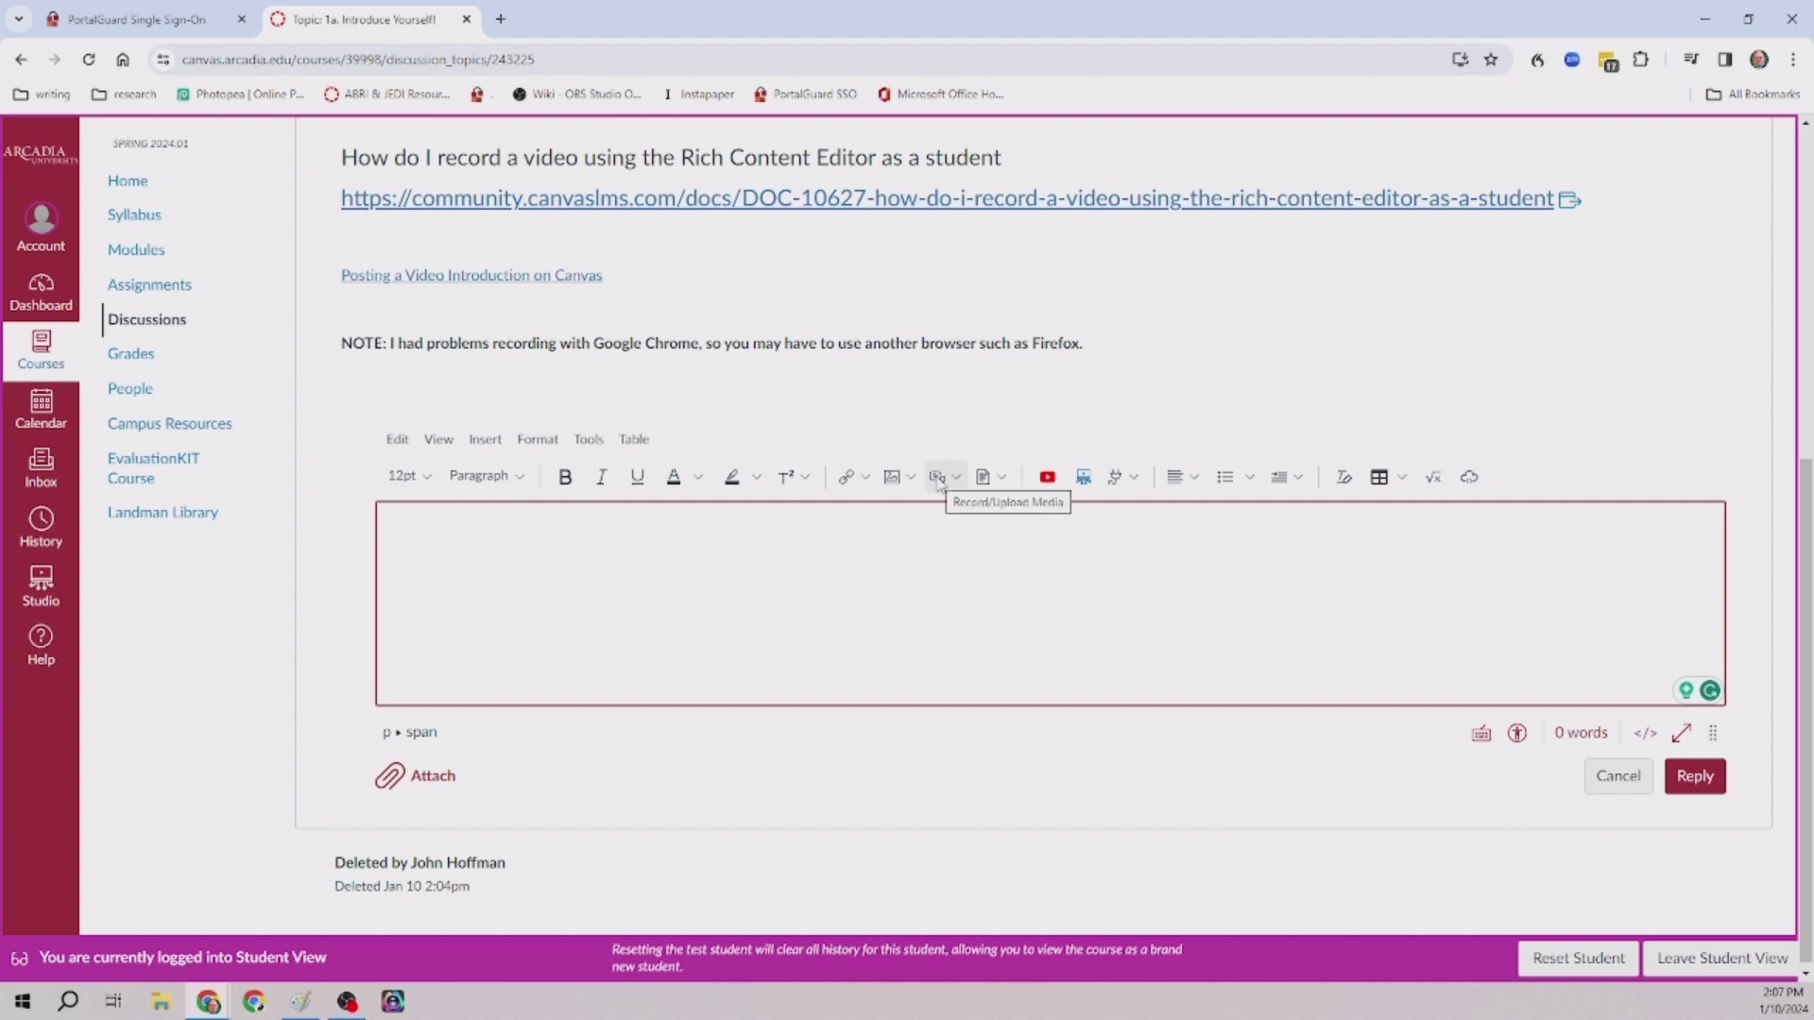
# - Open the Upload/Record Media dialog from the media dropdown, cancelling the file browser
pyautogui.click(939, 479)
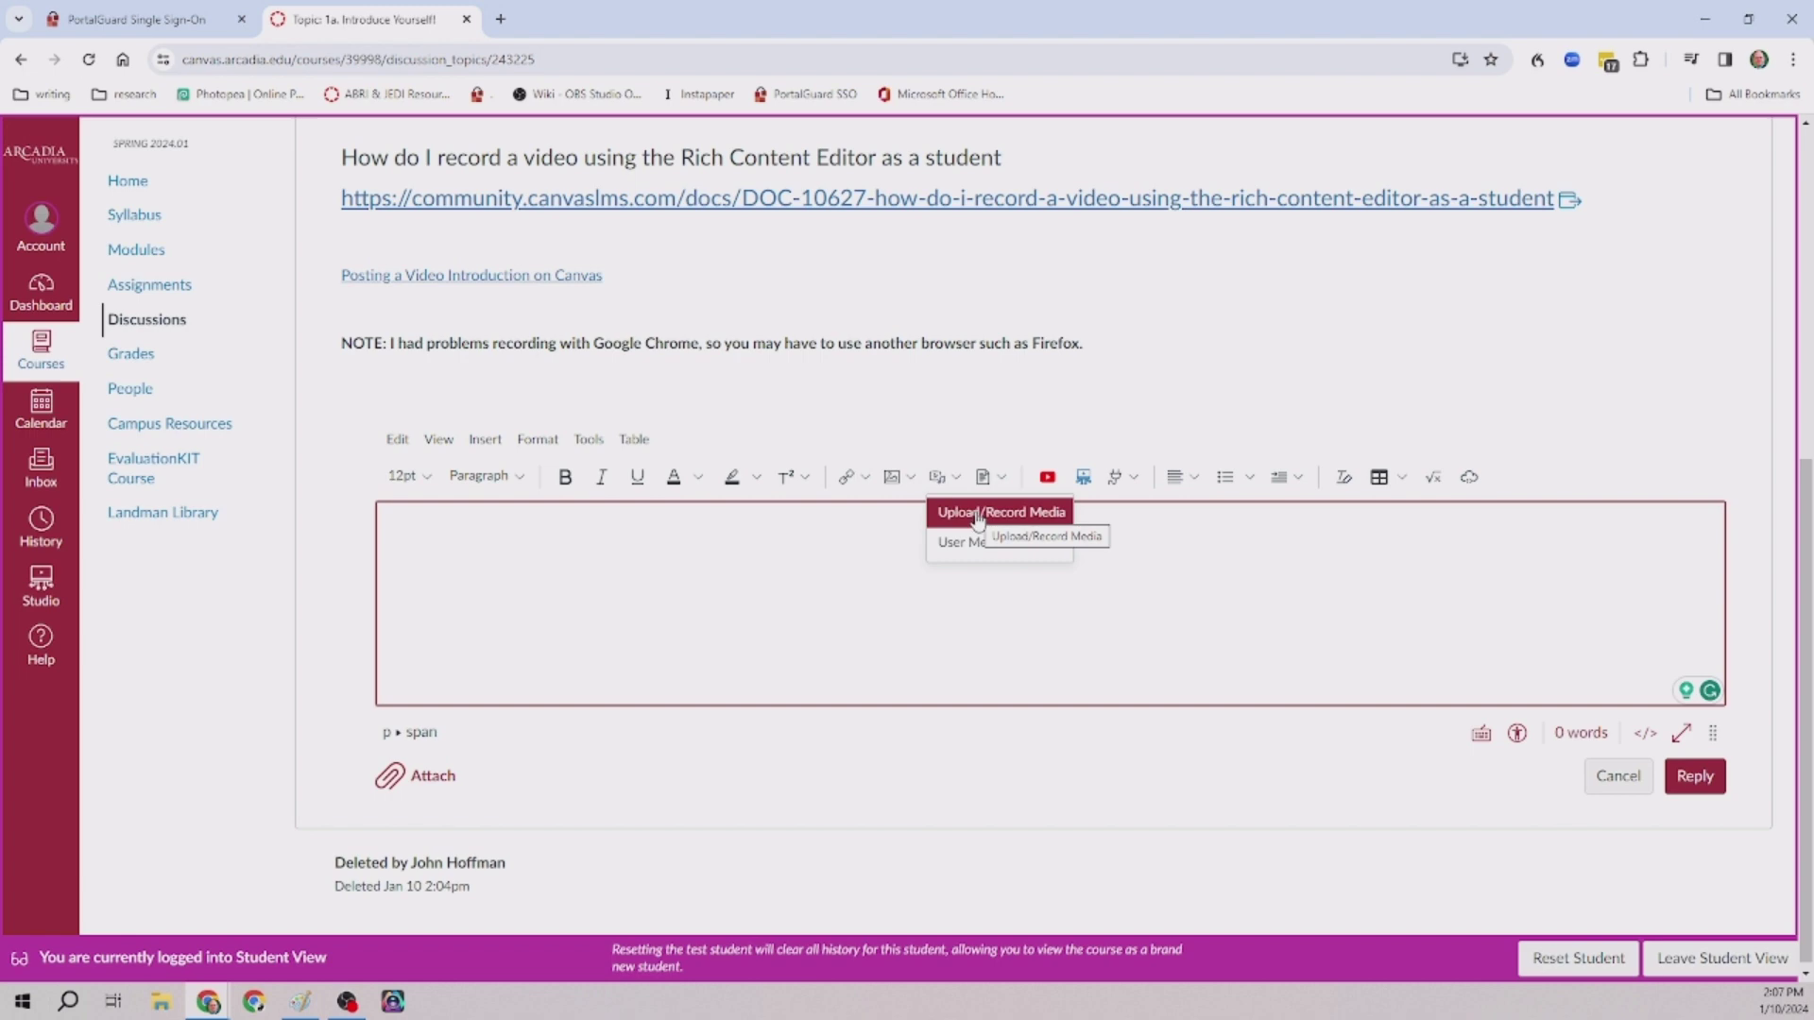
pyautogui.click(977, 515)
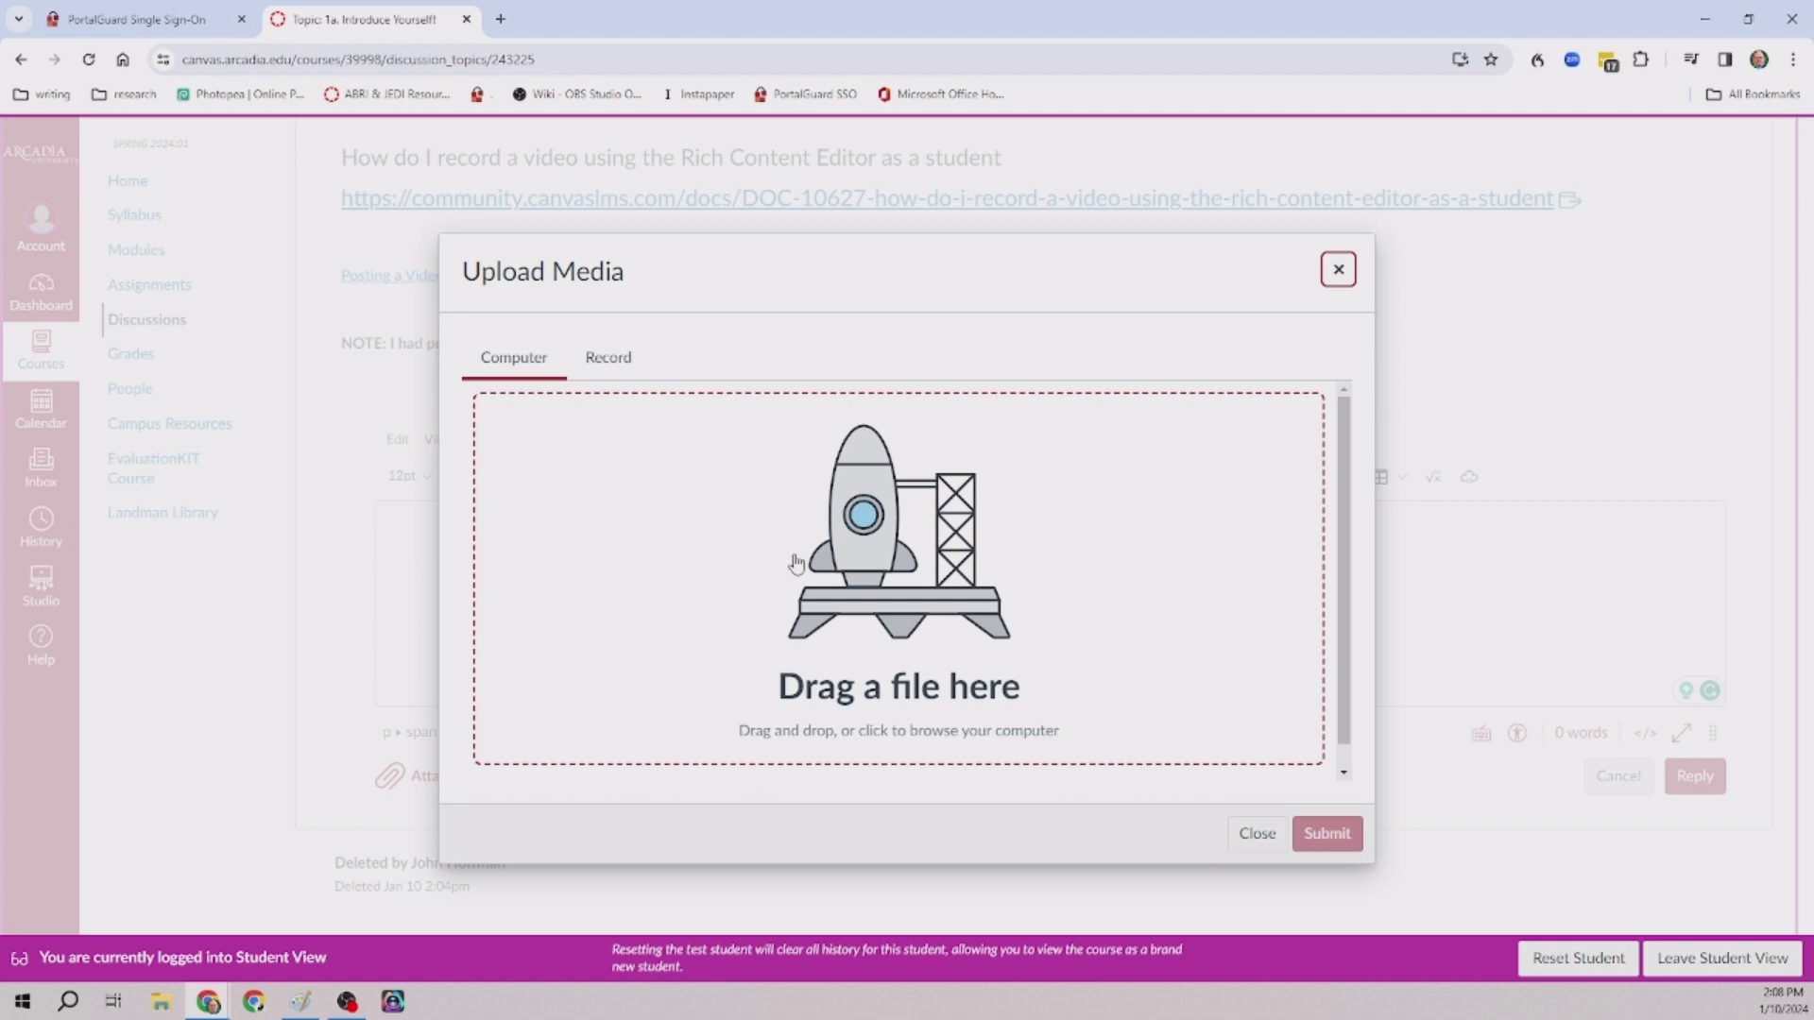
pyautogui.click(897, 648)
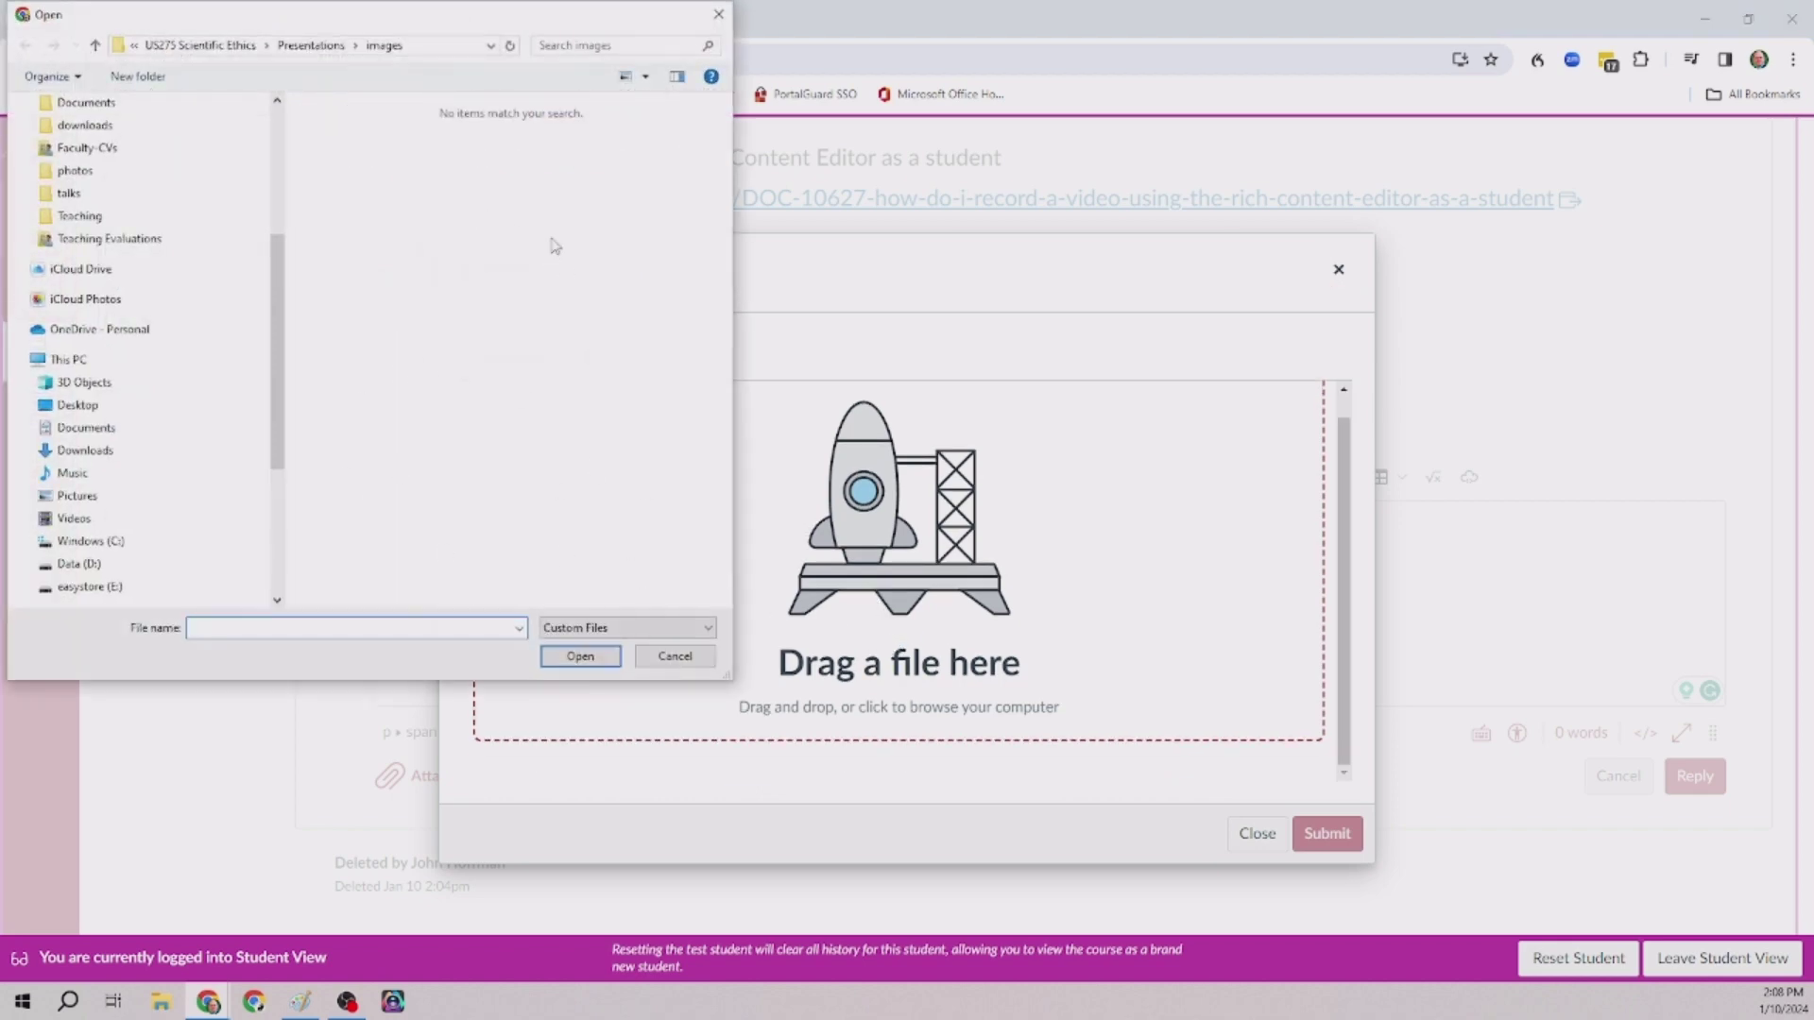
pyautogui.click(701, 654)
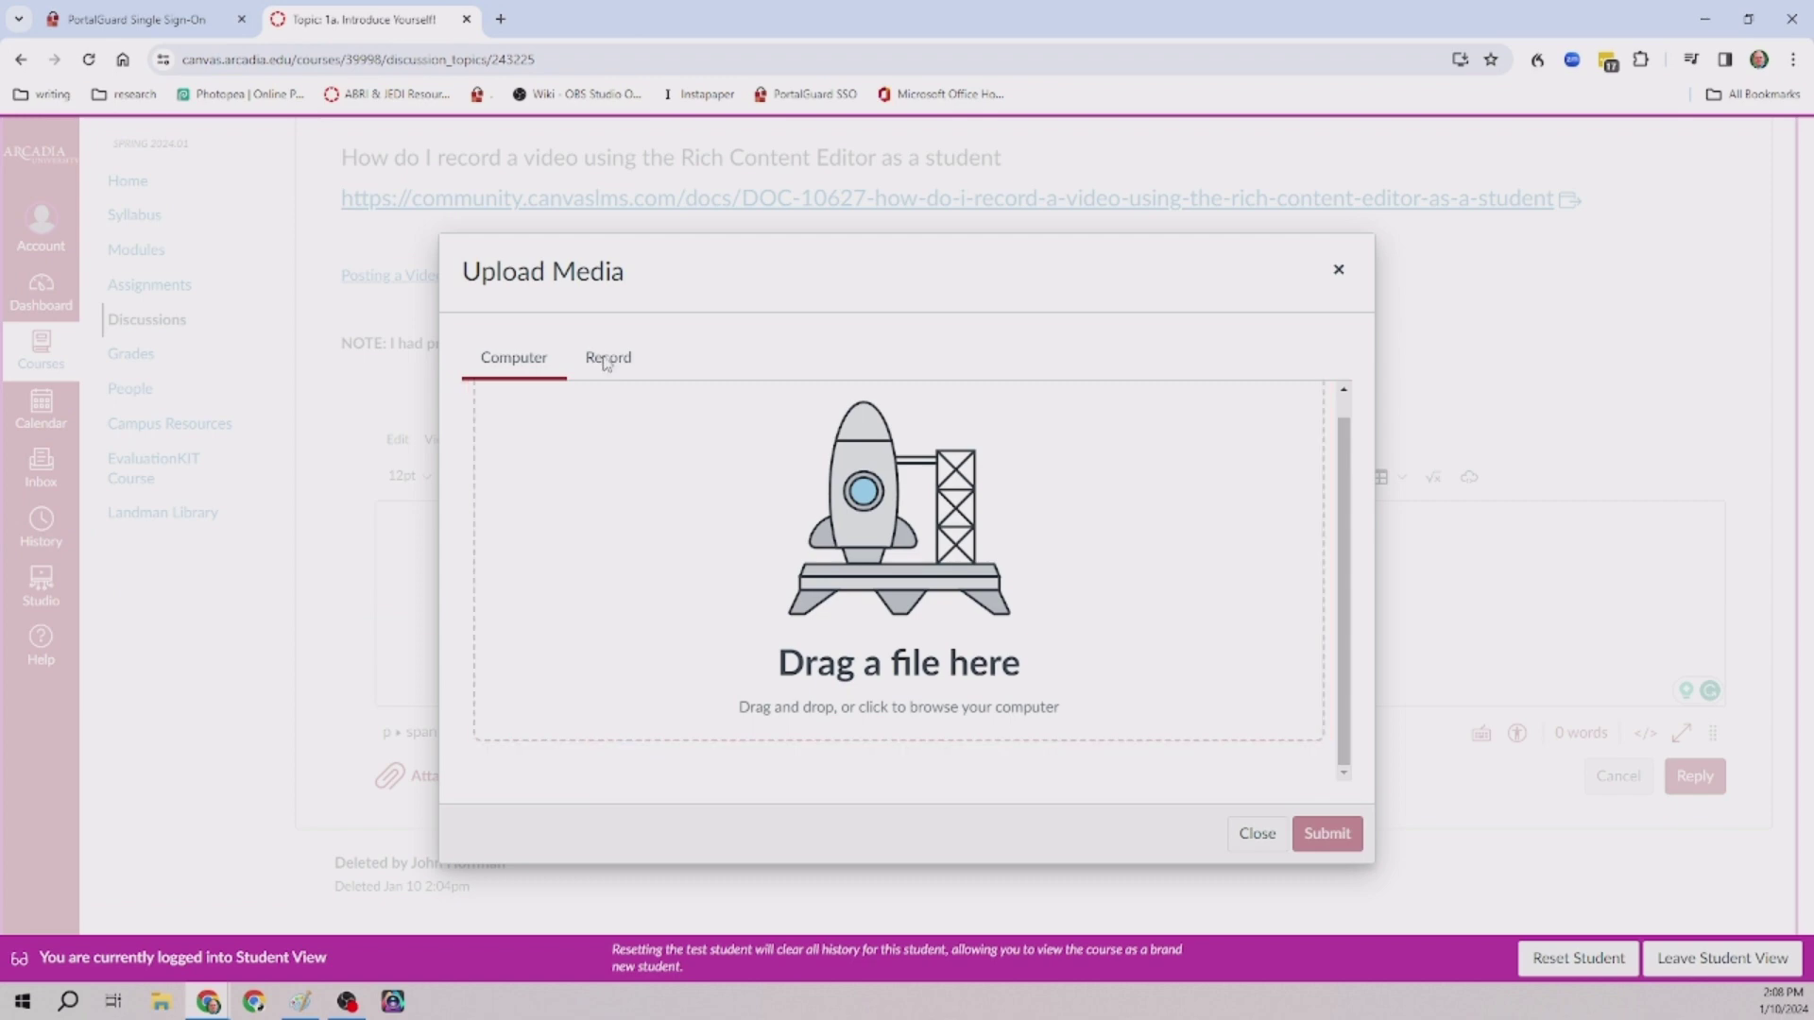
# - Start a webcam recording on the Record tab with the Blue Snowball microphone
pyautogui.click(606, 359)
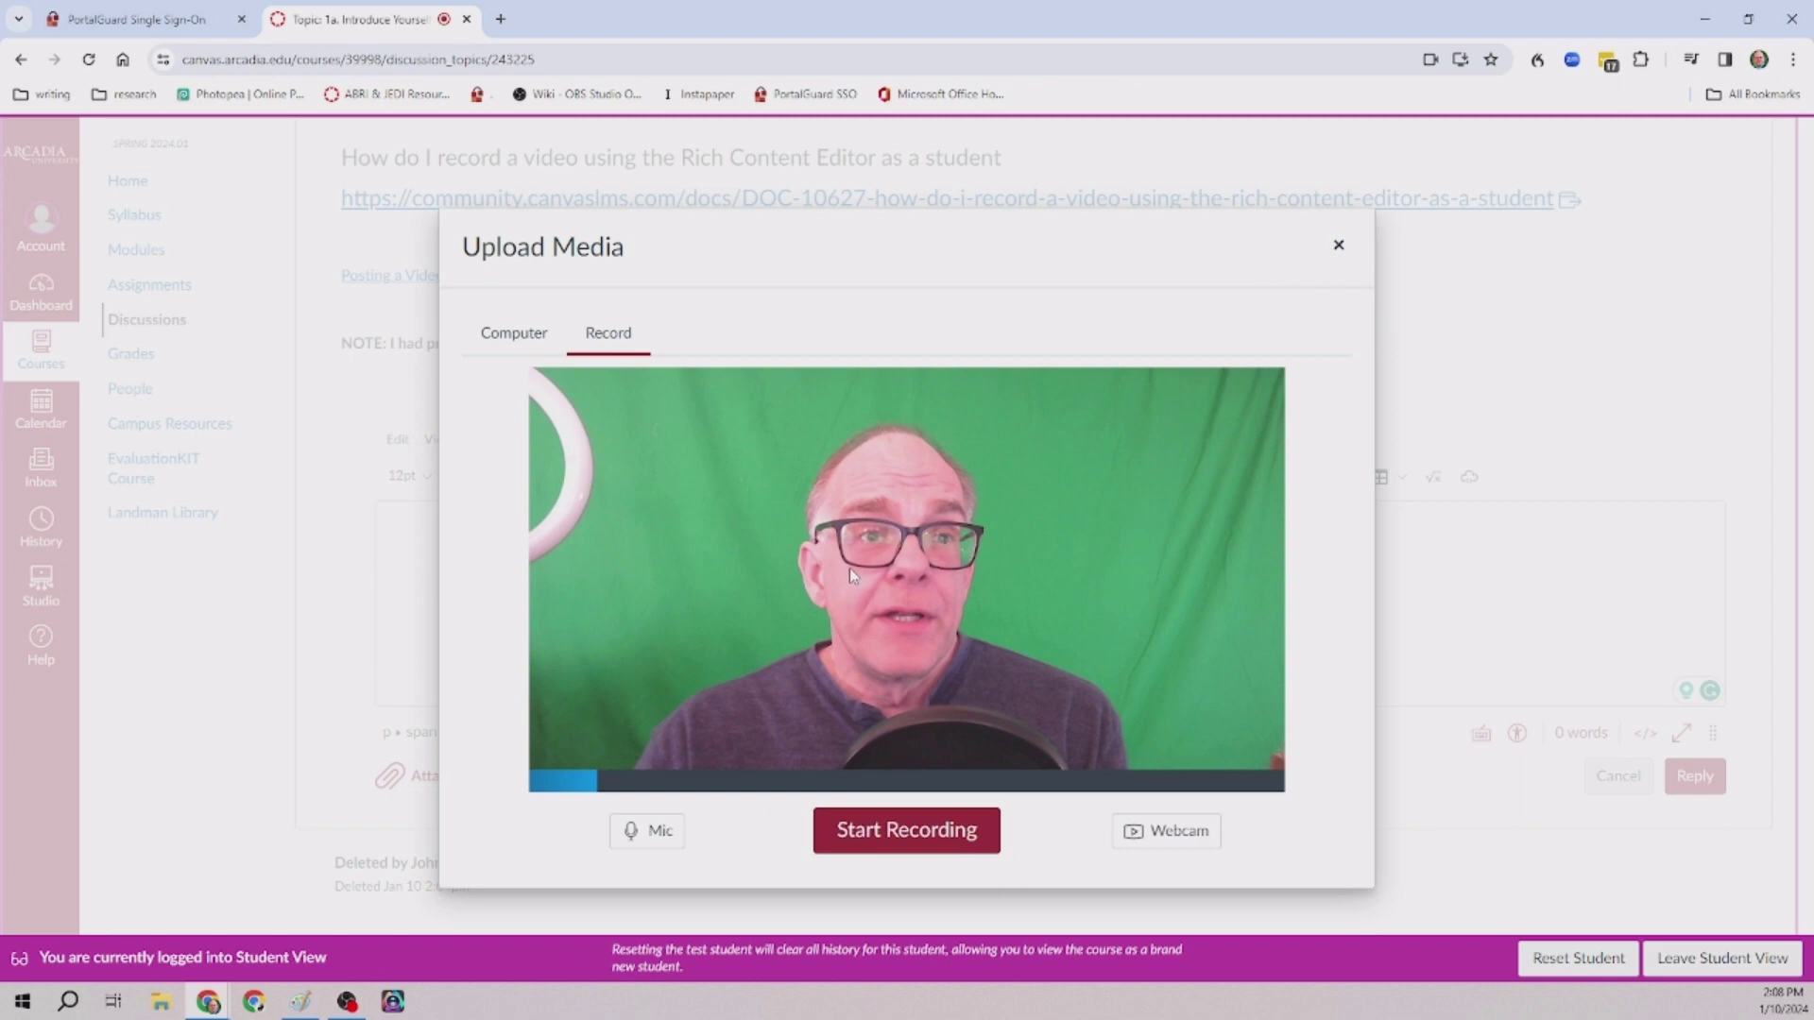
pyautogui.click(661, 837)
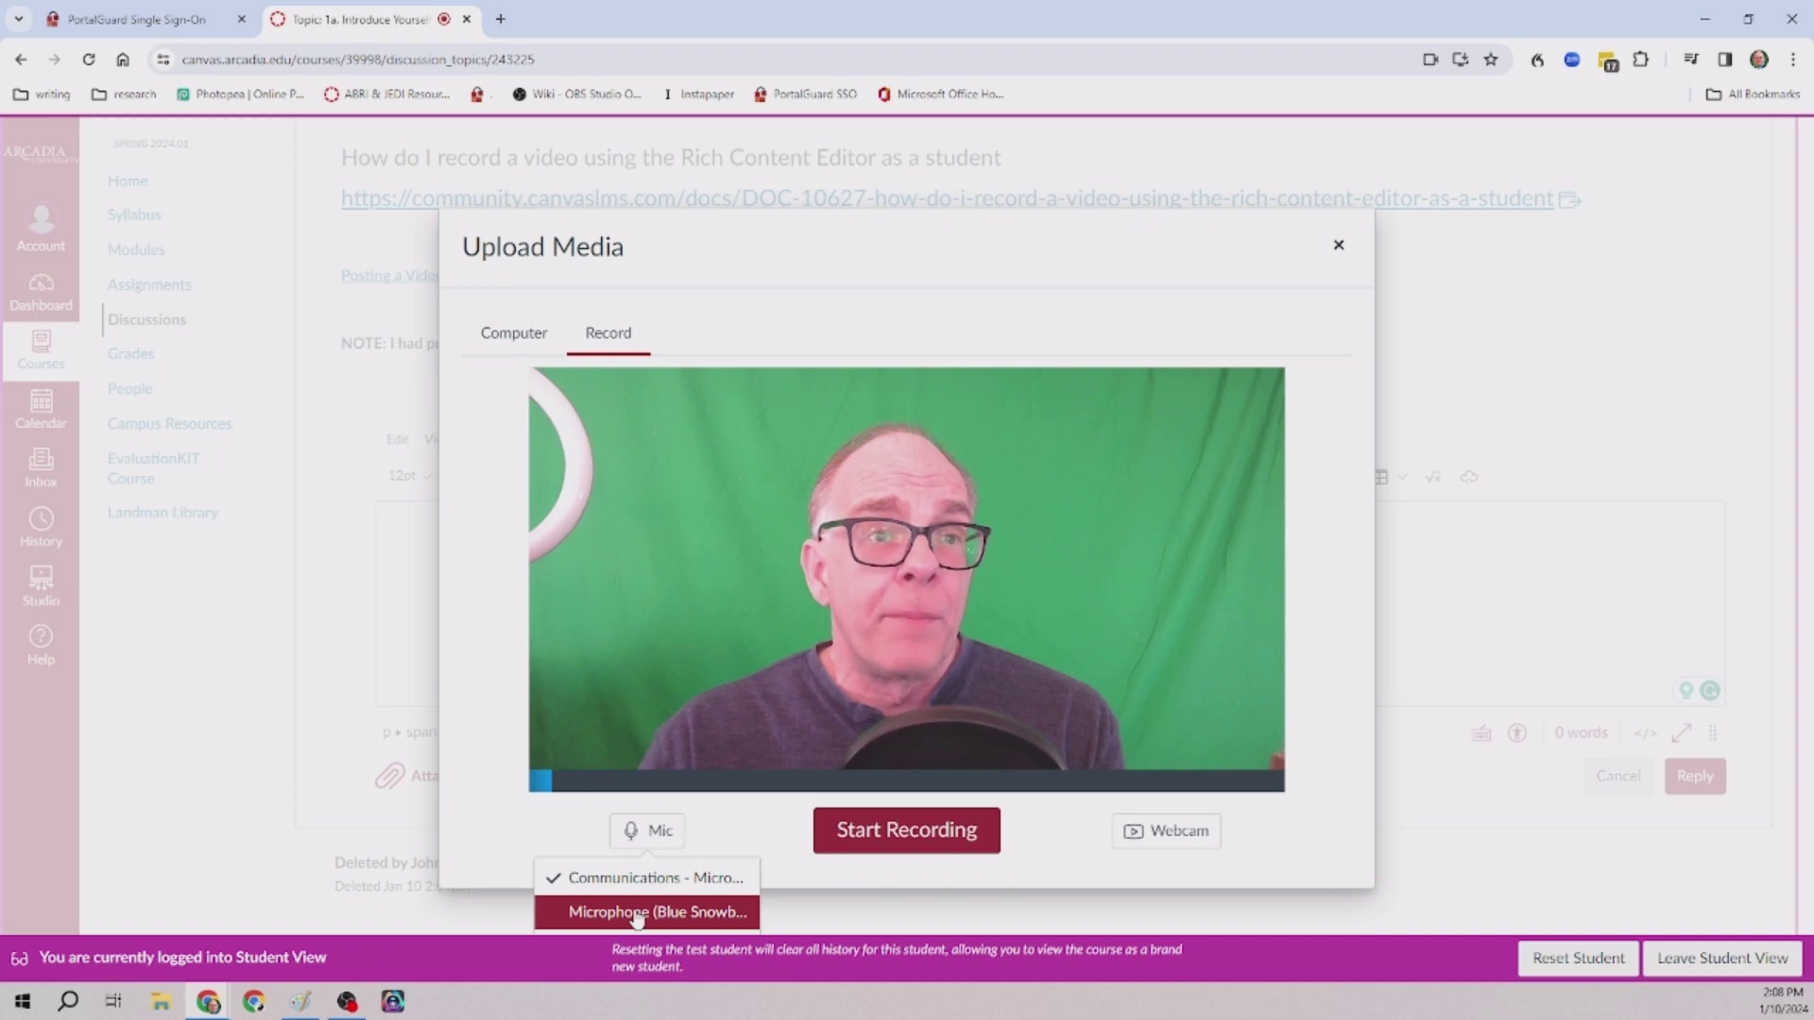
pyautogui.click(637, 912)
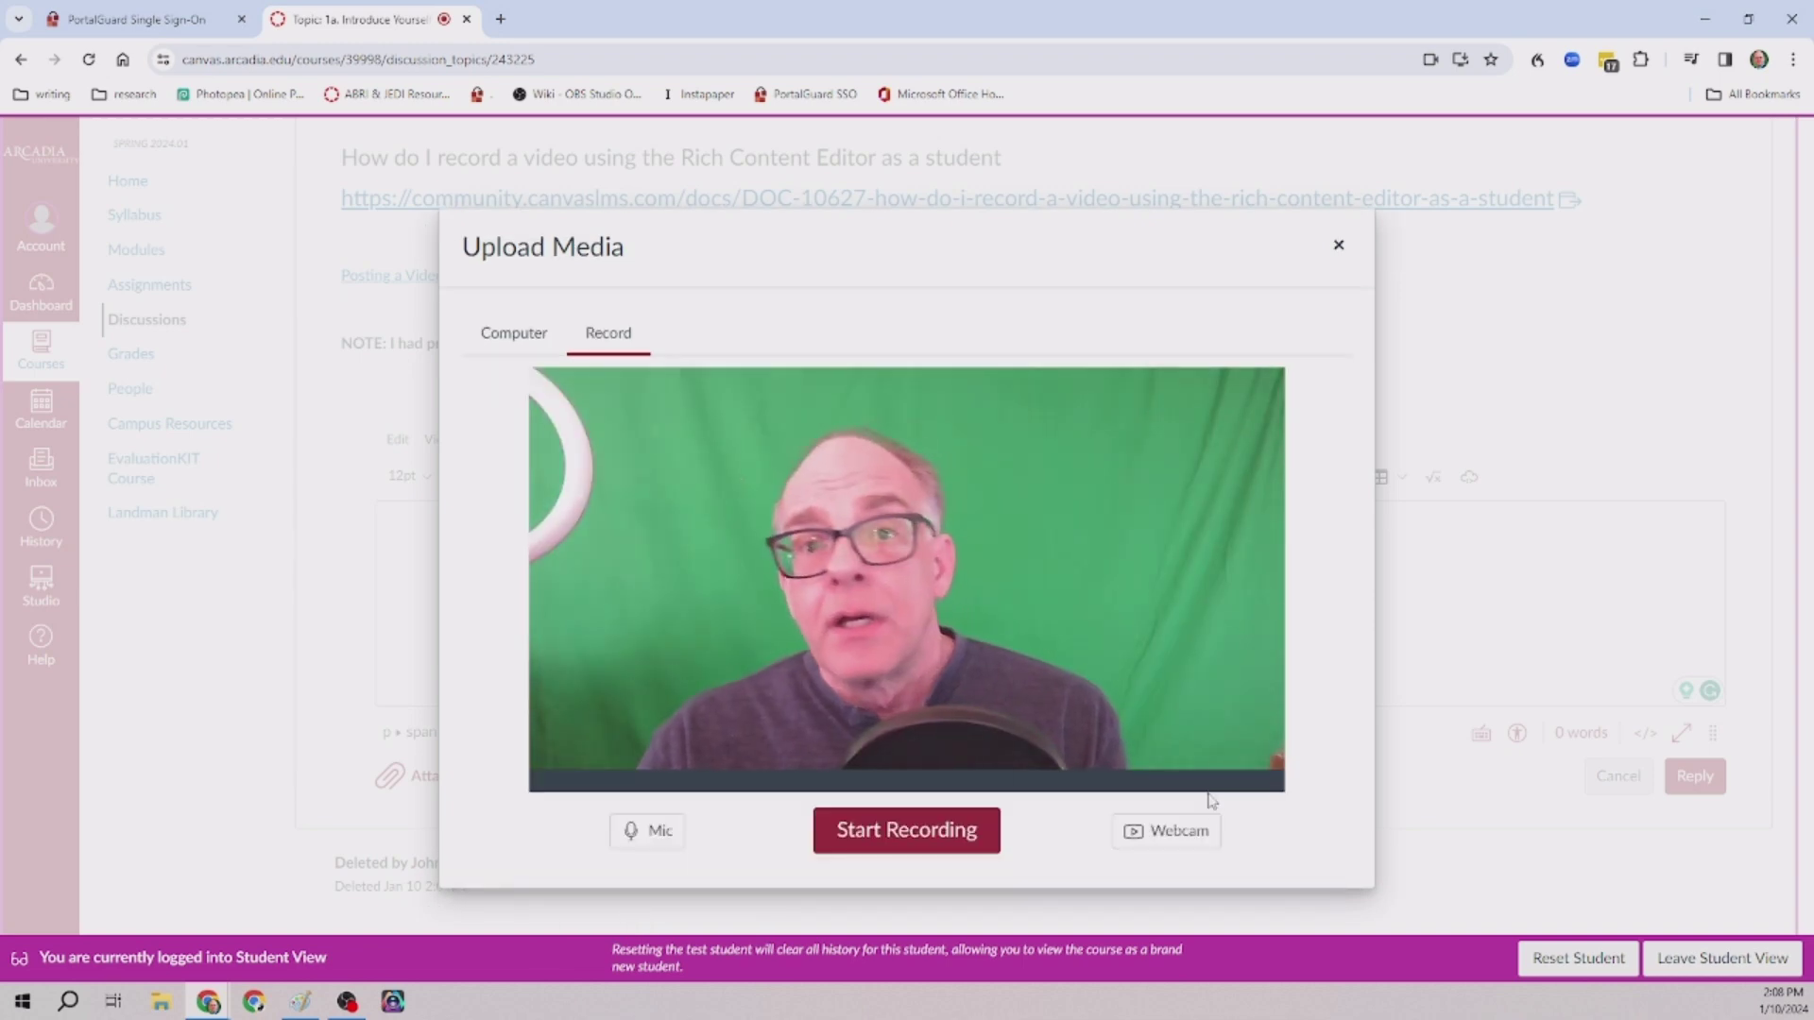
pyautogui.click(1171, 832)
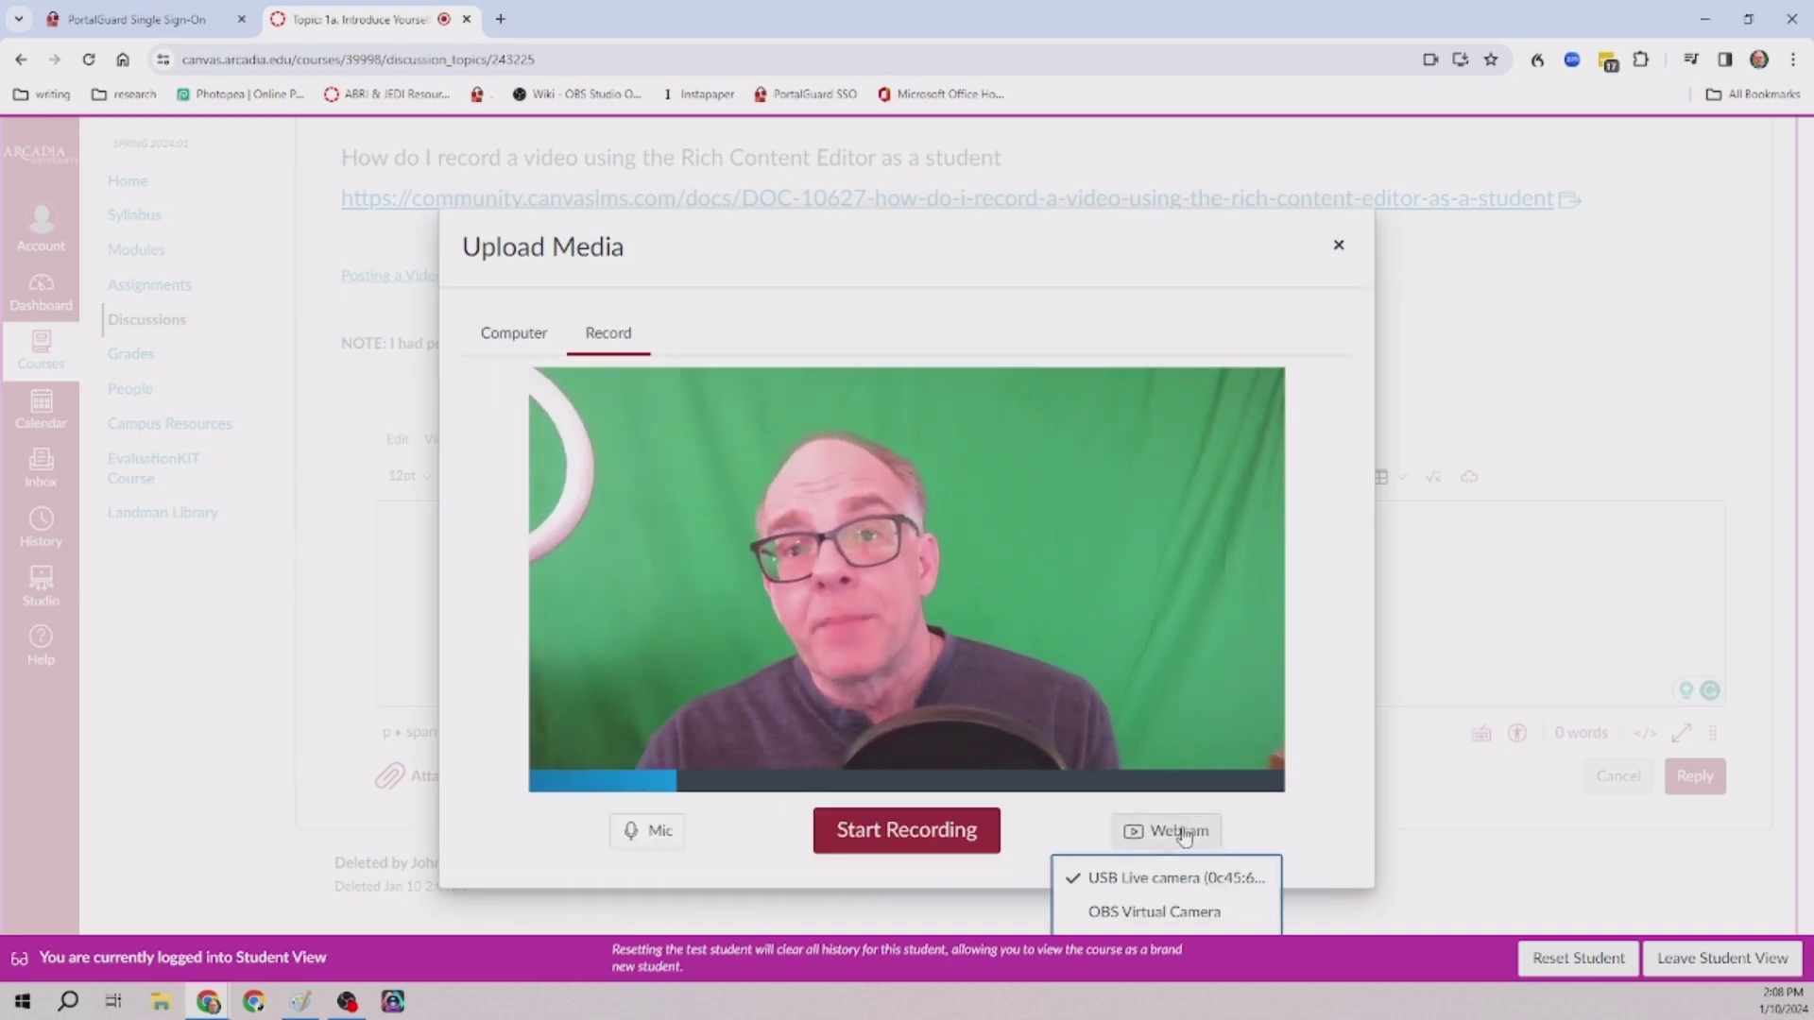
pyautogui.click(1304, 820)
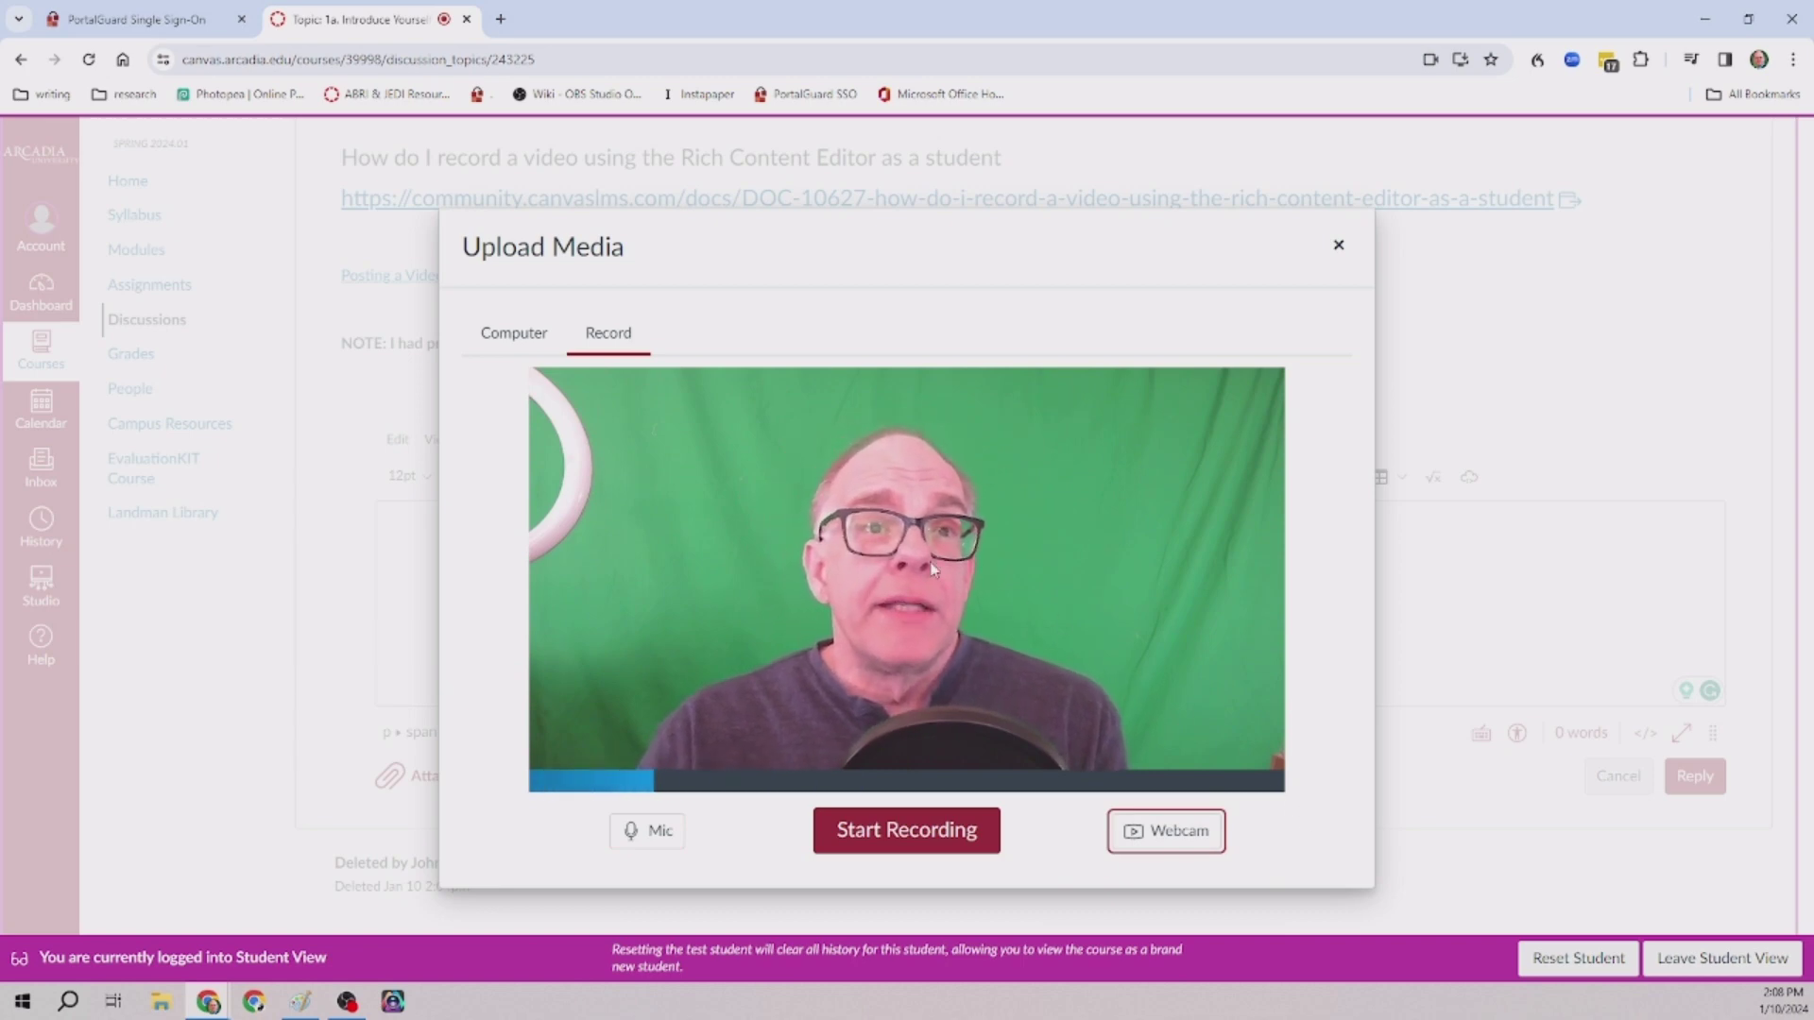
pyautogui.click(917, 837)
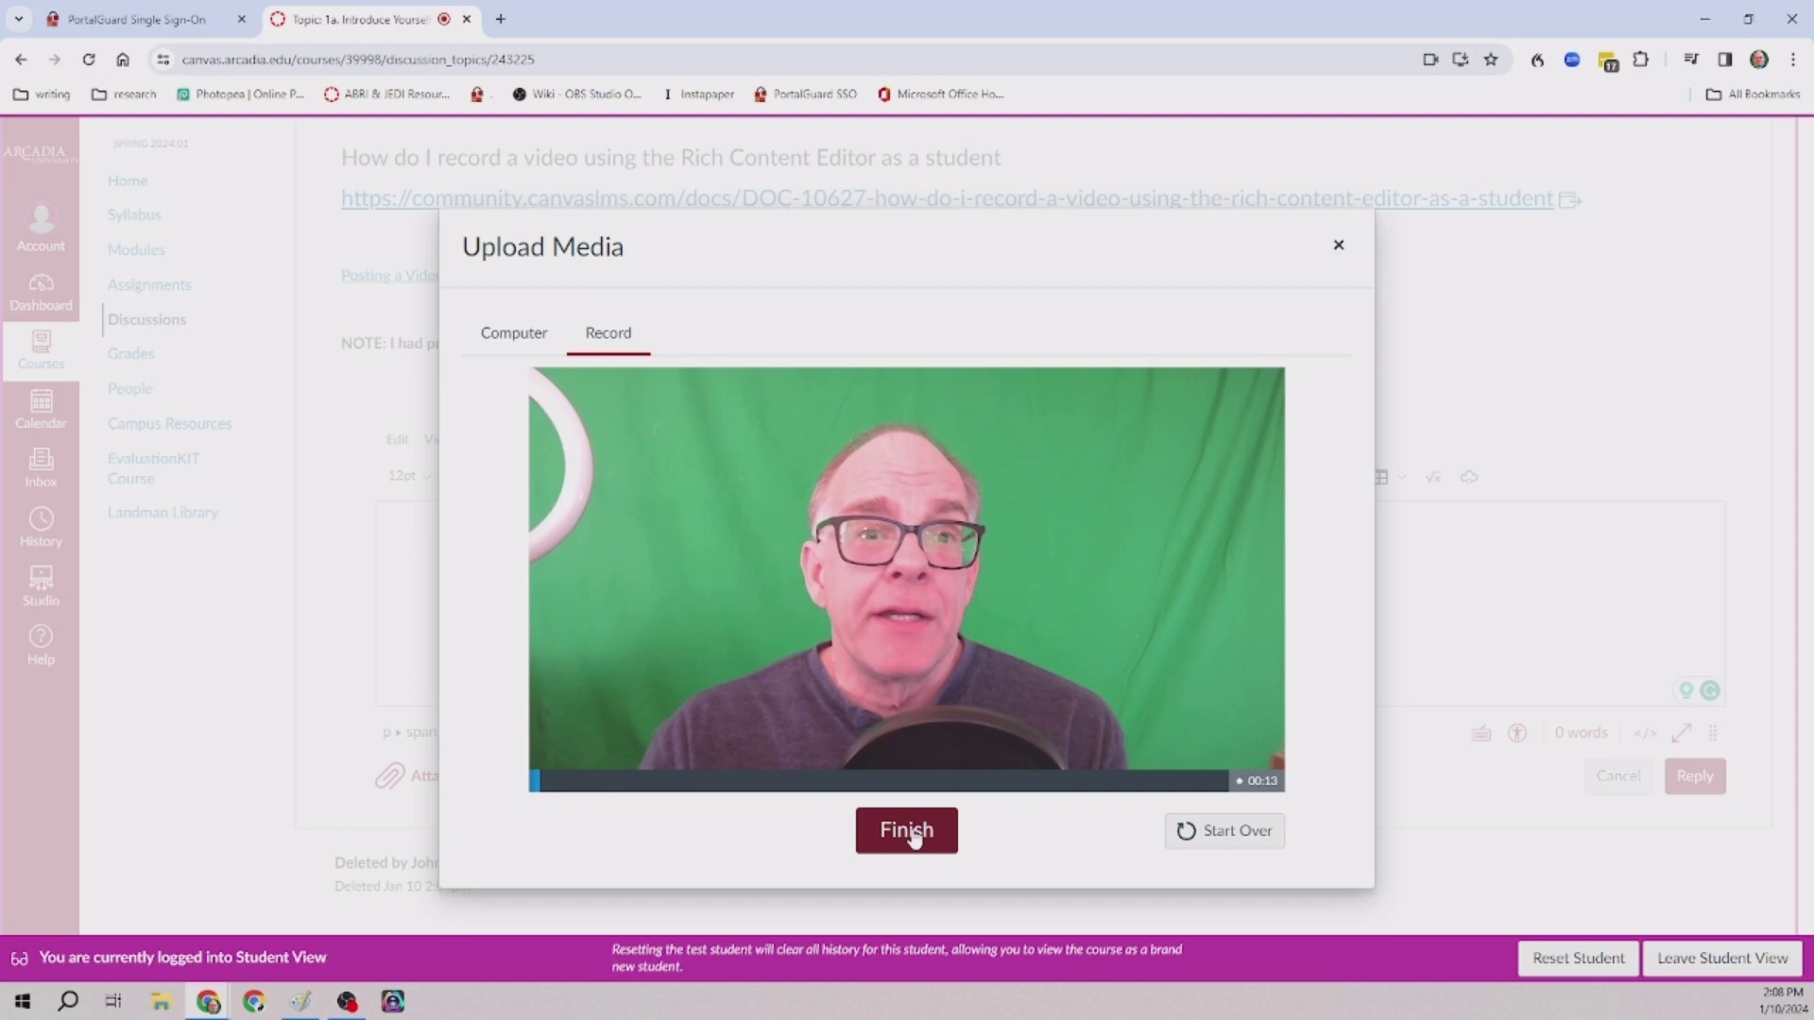
# - Finish the recording, name it with the instructor's name plus 'introduce myself video', and save it
pyautogui.click(909, 833)
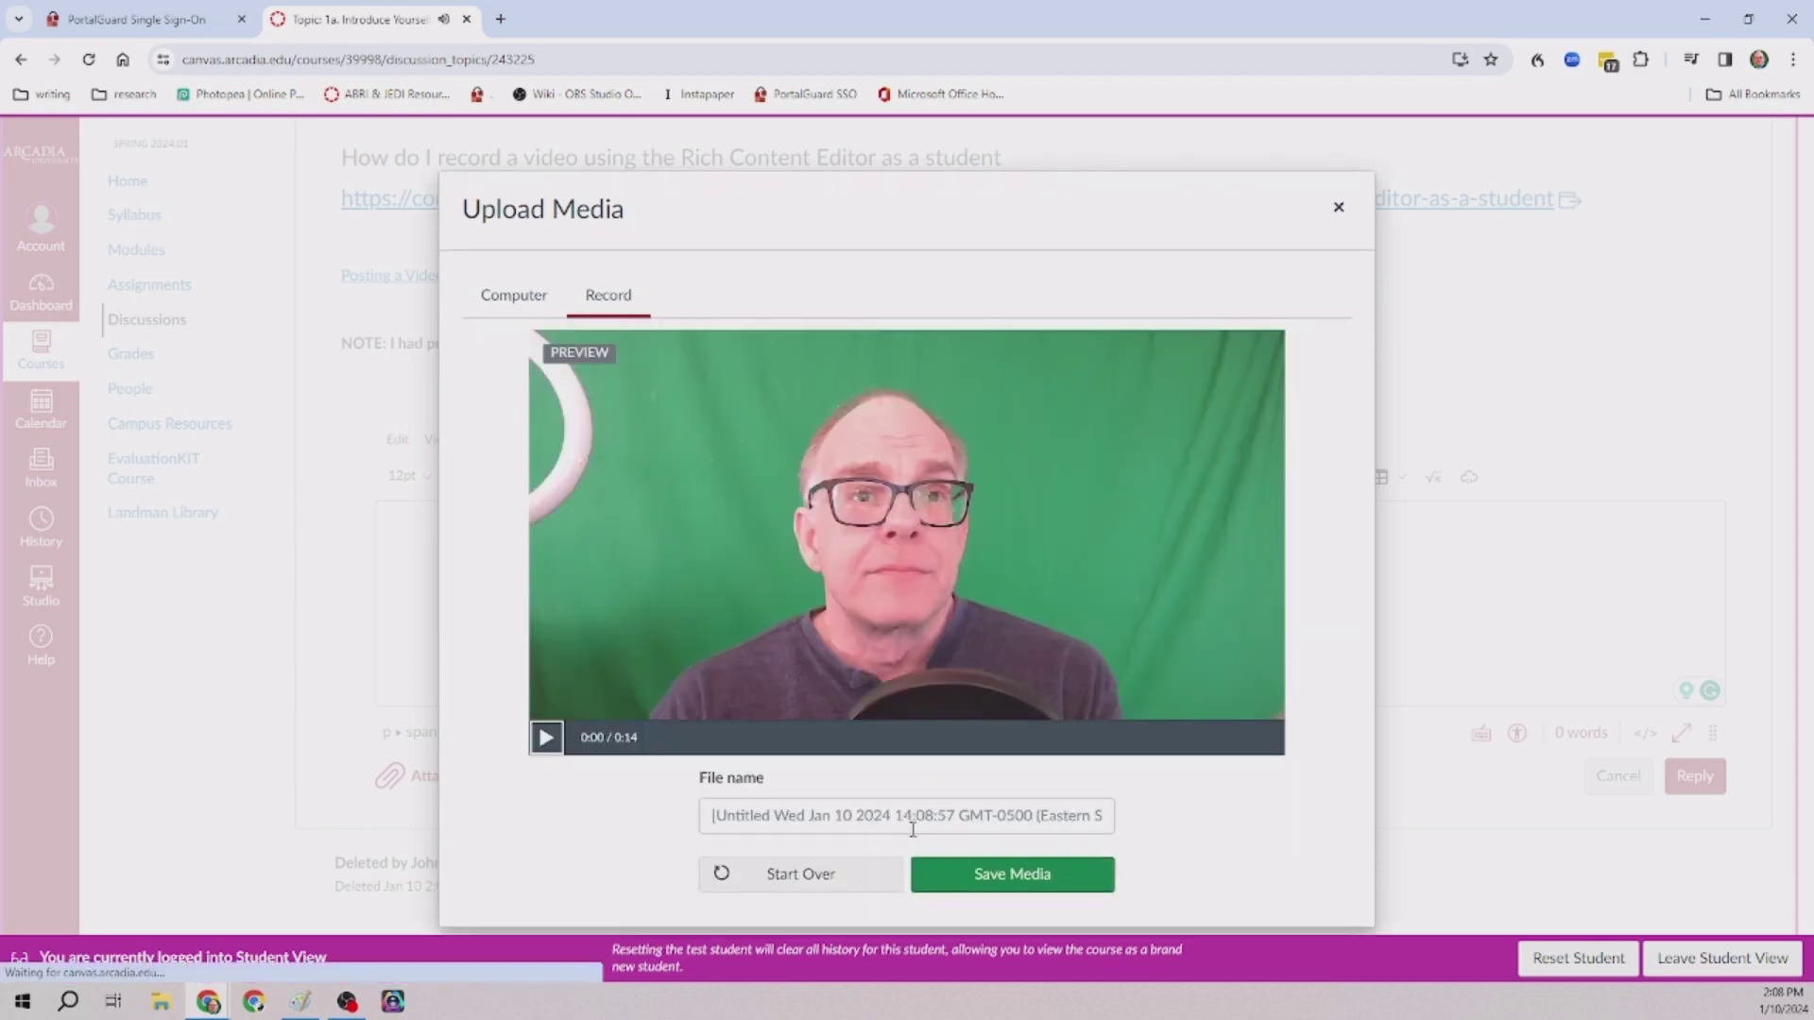
pyautogui.click(746, 820)
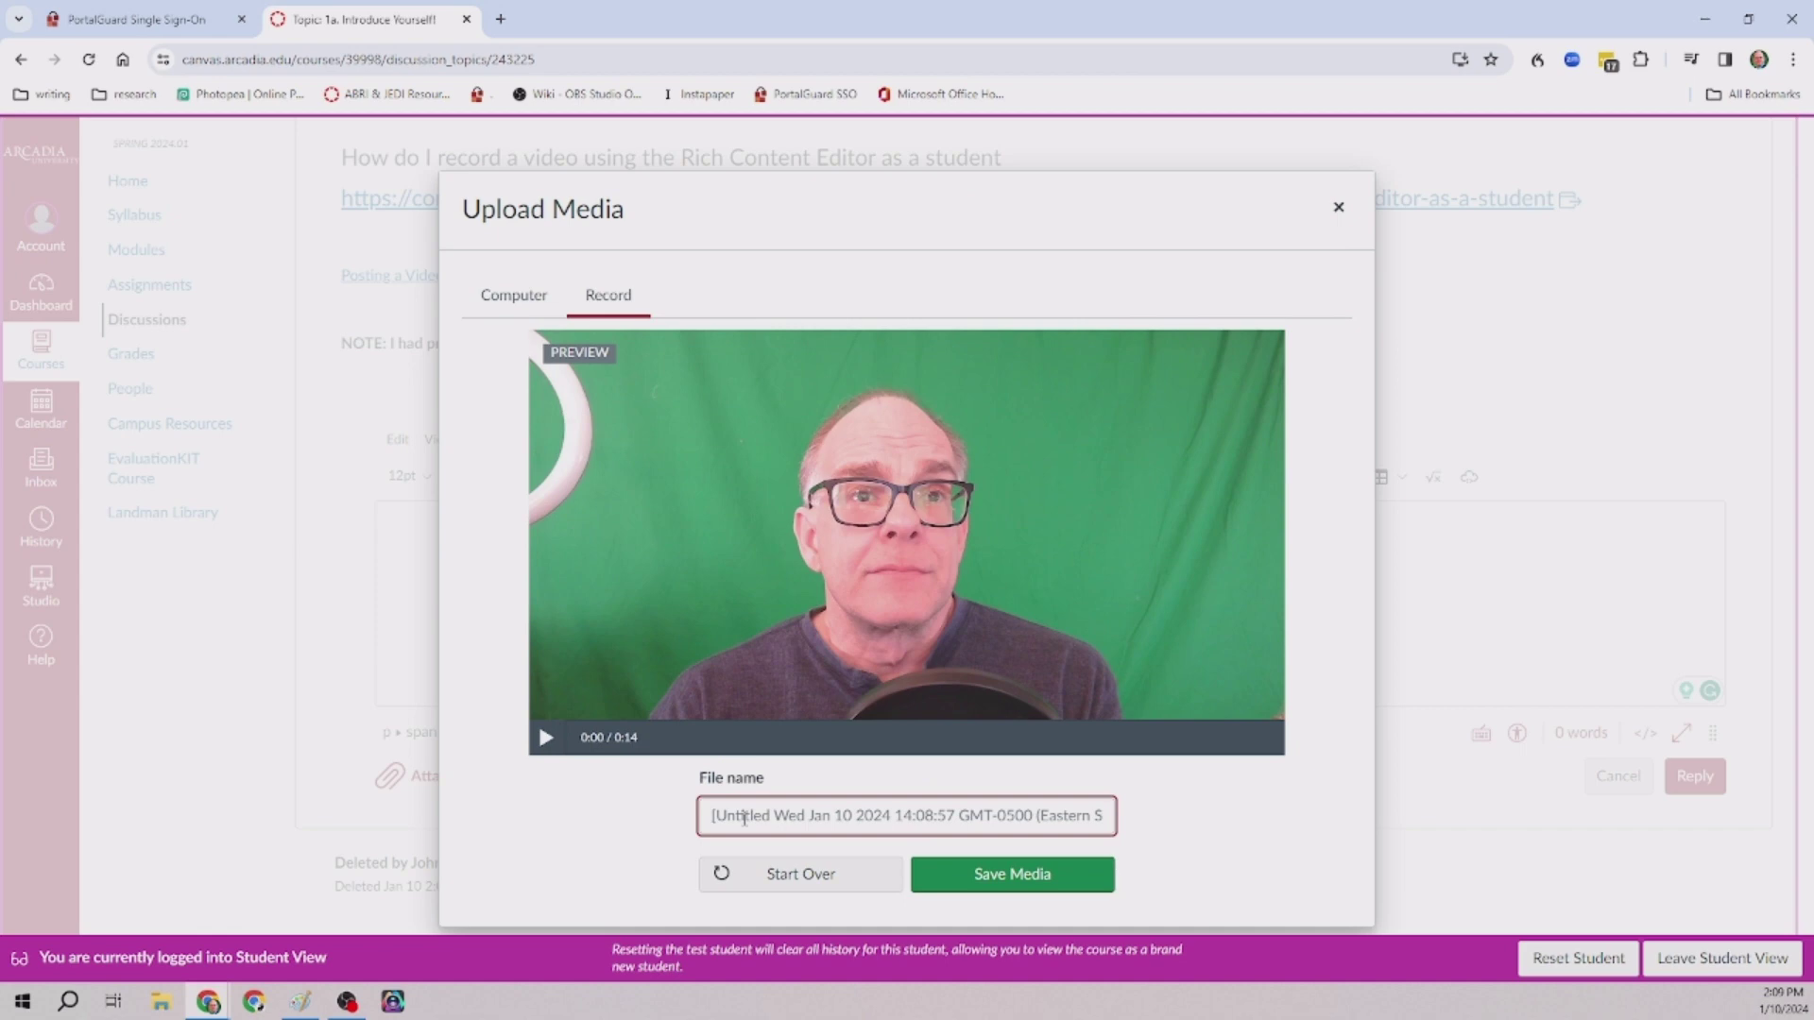
pyautogui.hotkey('ctrl', 'a')
pyautogui.write('Dr')
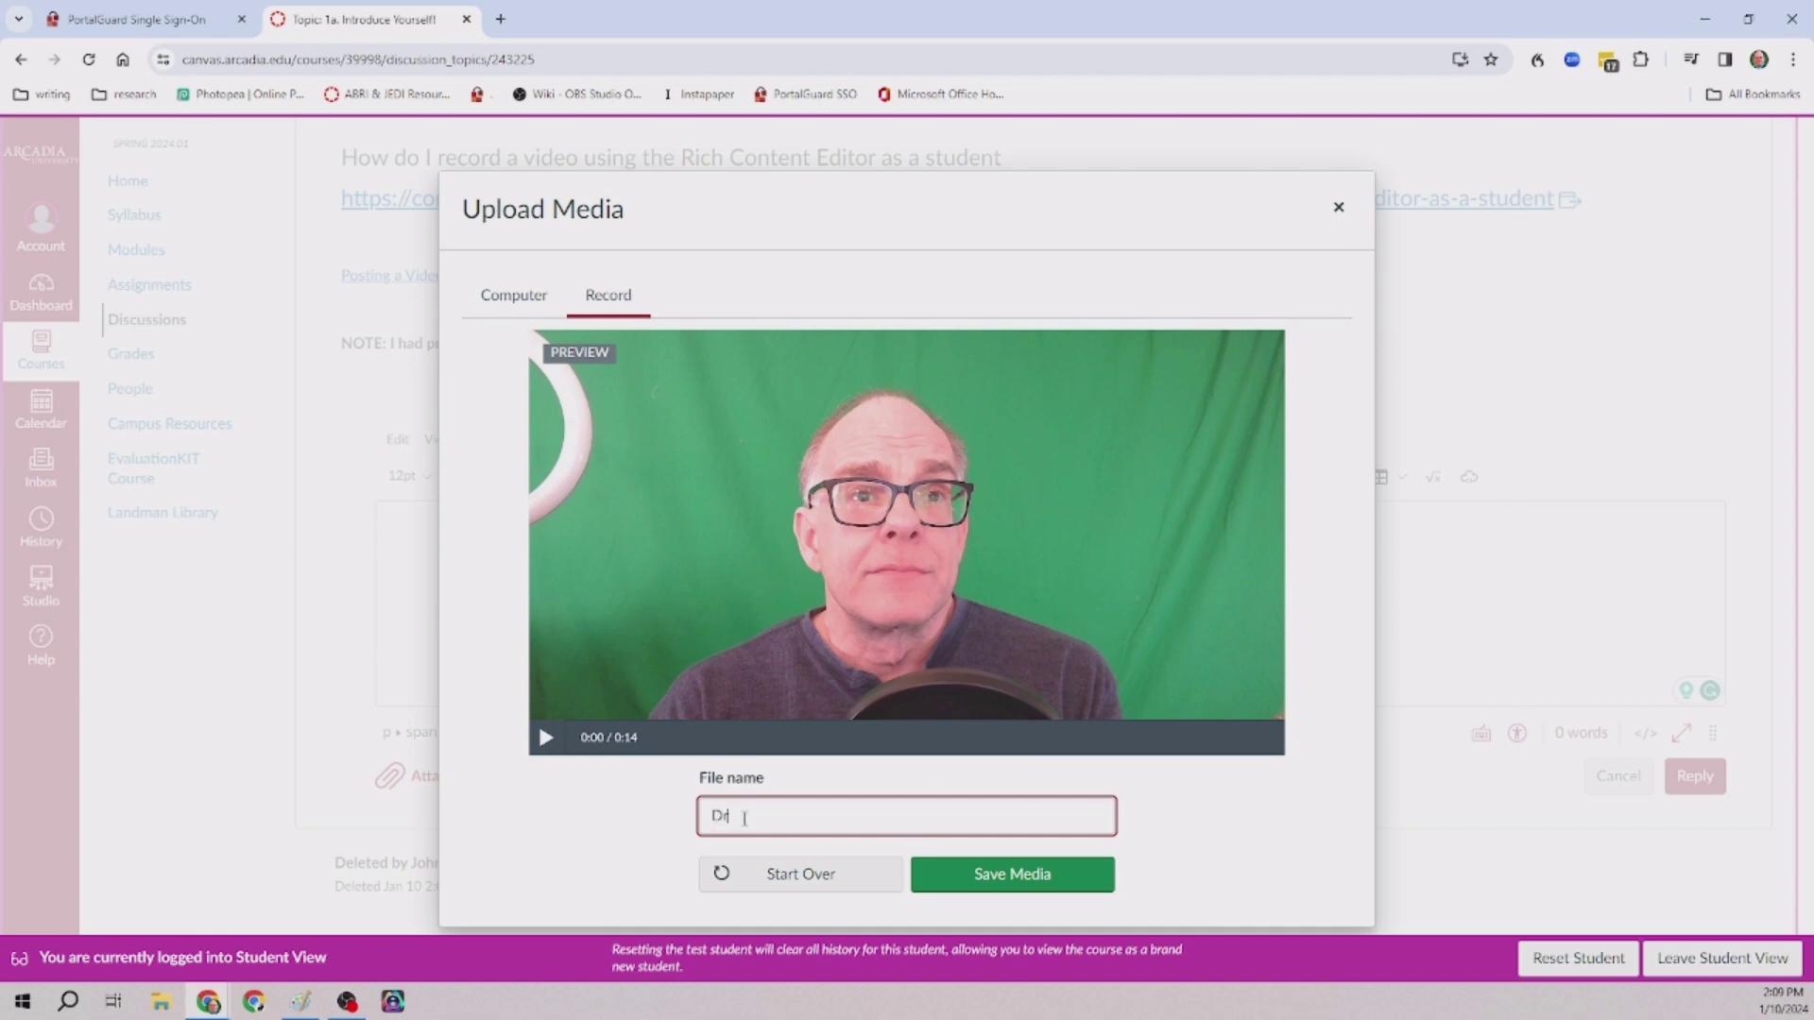
pyautogui.write('. HGo')
pyautogui.press('BackSpace')
pyautogui.press('BackSpace')
pyautogui.press('BackSpace')
pyautogui.write("man's intro")
pyautogui.write('duce myself')
pyautogui.write(' video')
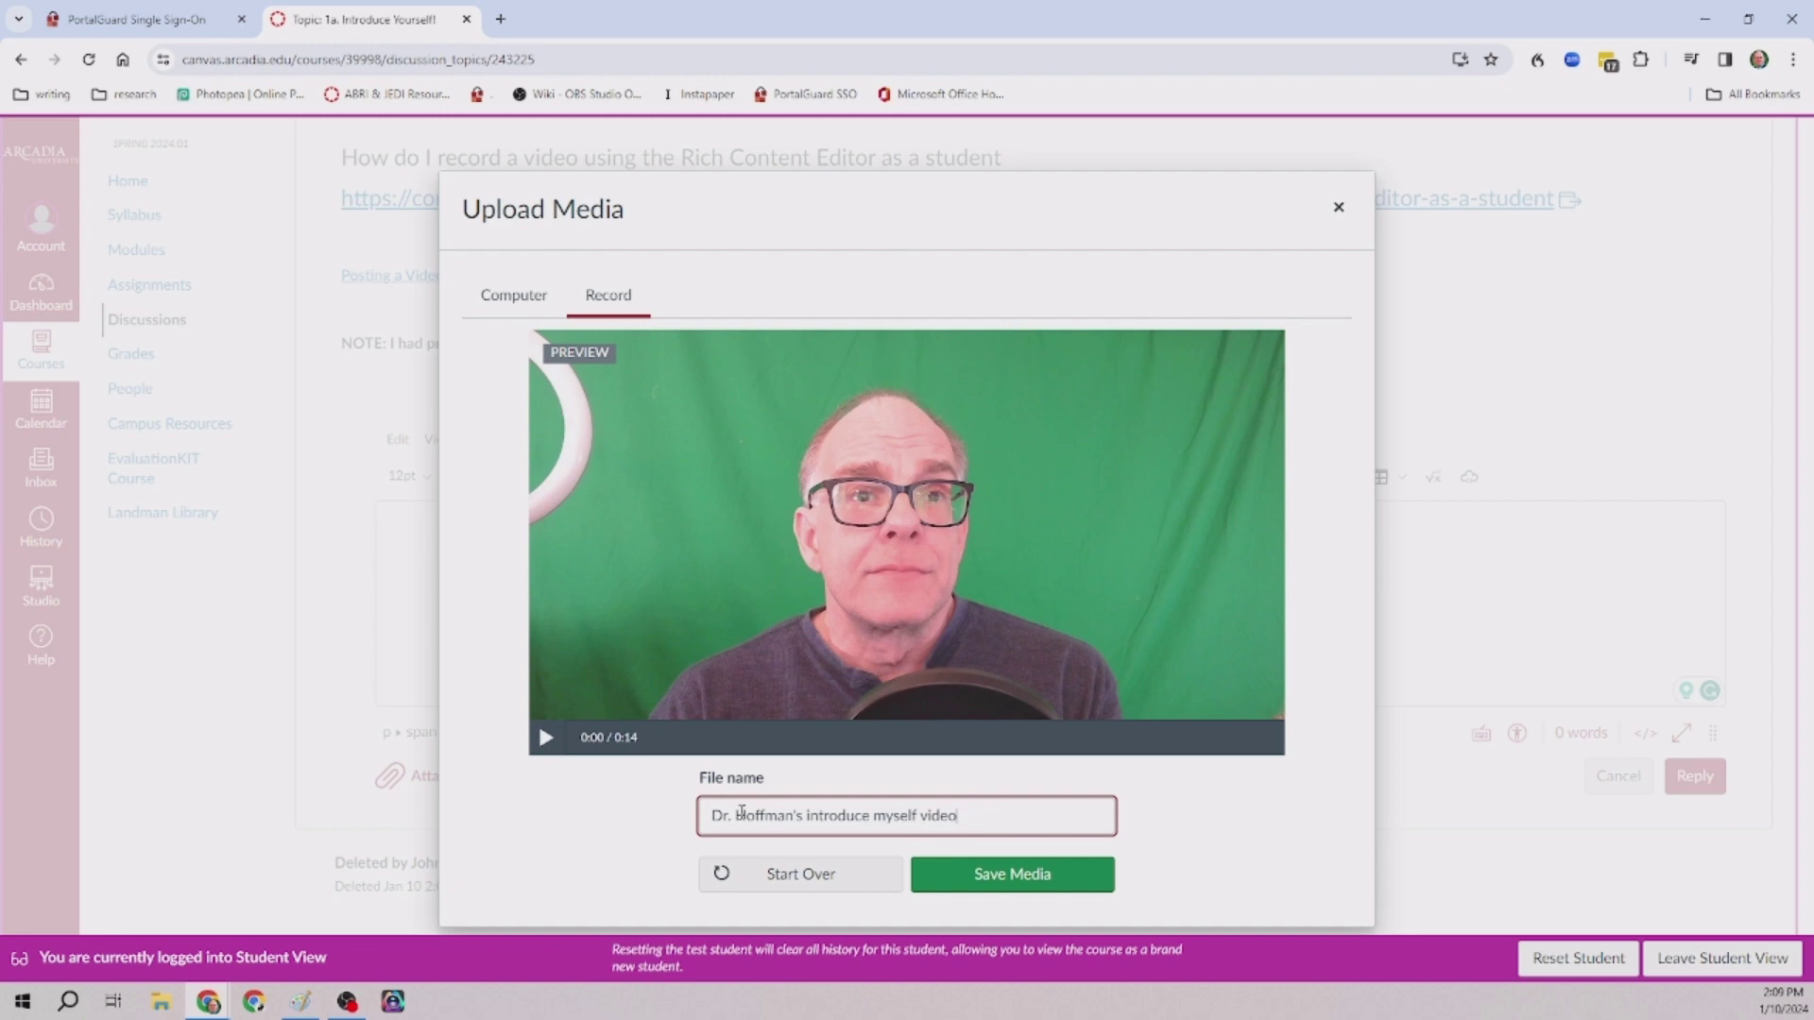
pyautogui.click(1033, 882)
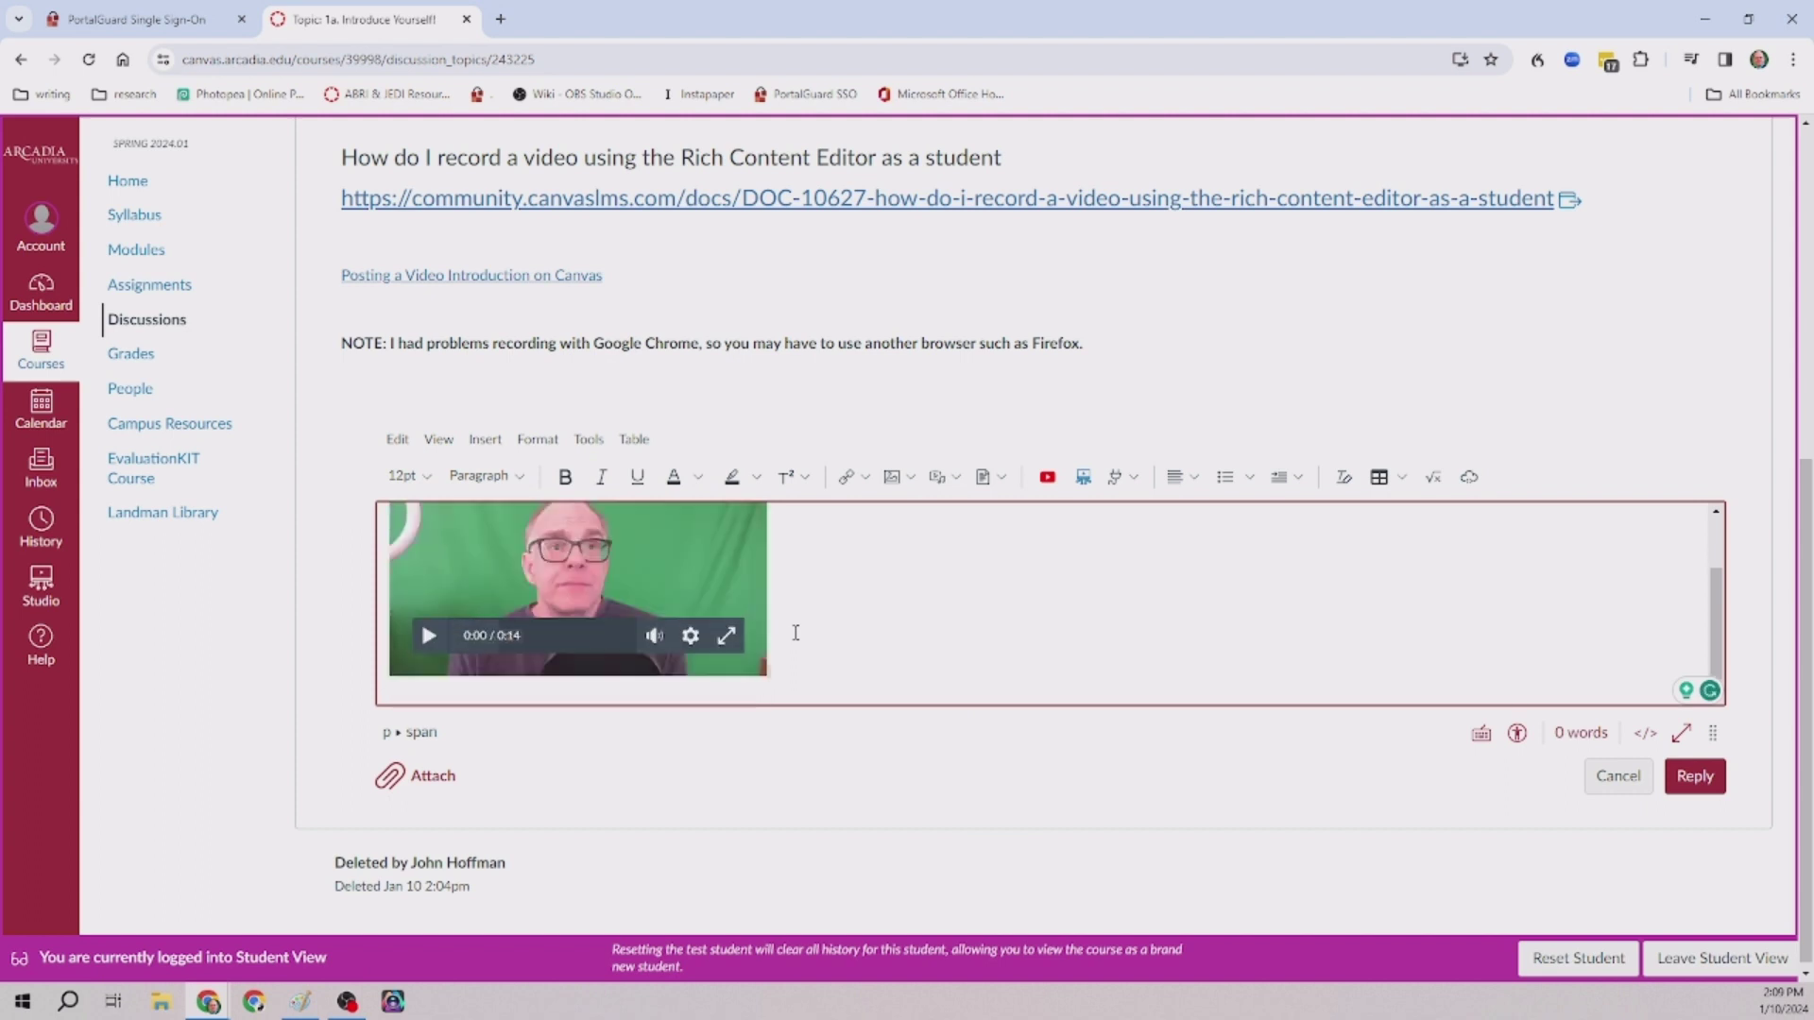
# - Add 'Hello and welcome to the course. My name is....' below the video and post
pyautogui.write('Hello ')
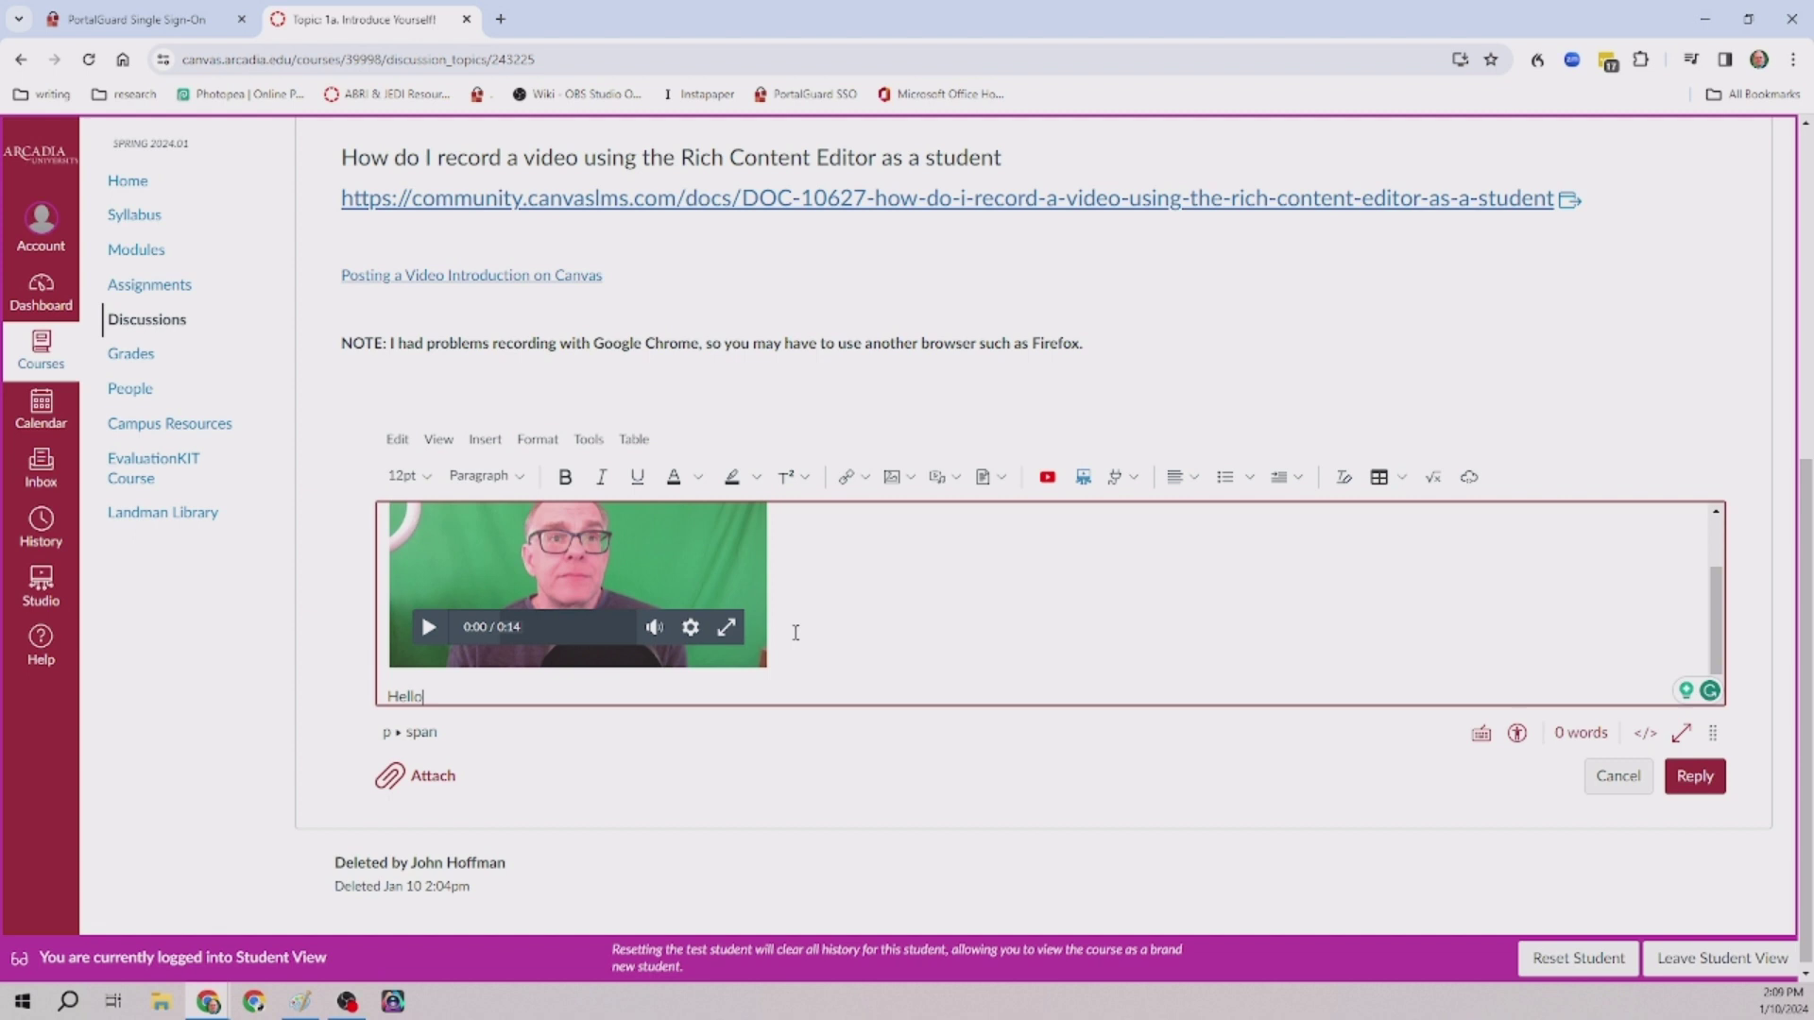
pyautogui.write('and welcome to t')
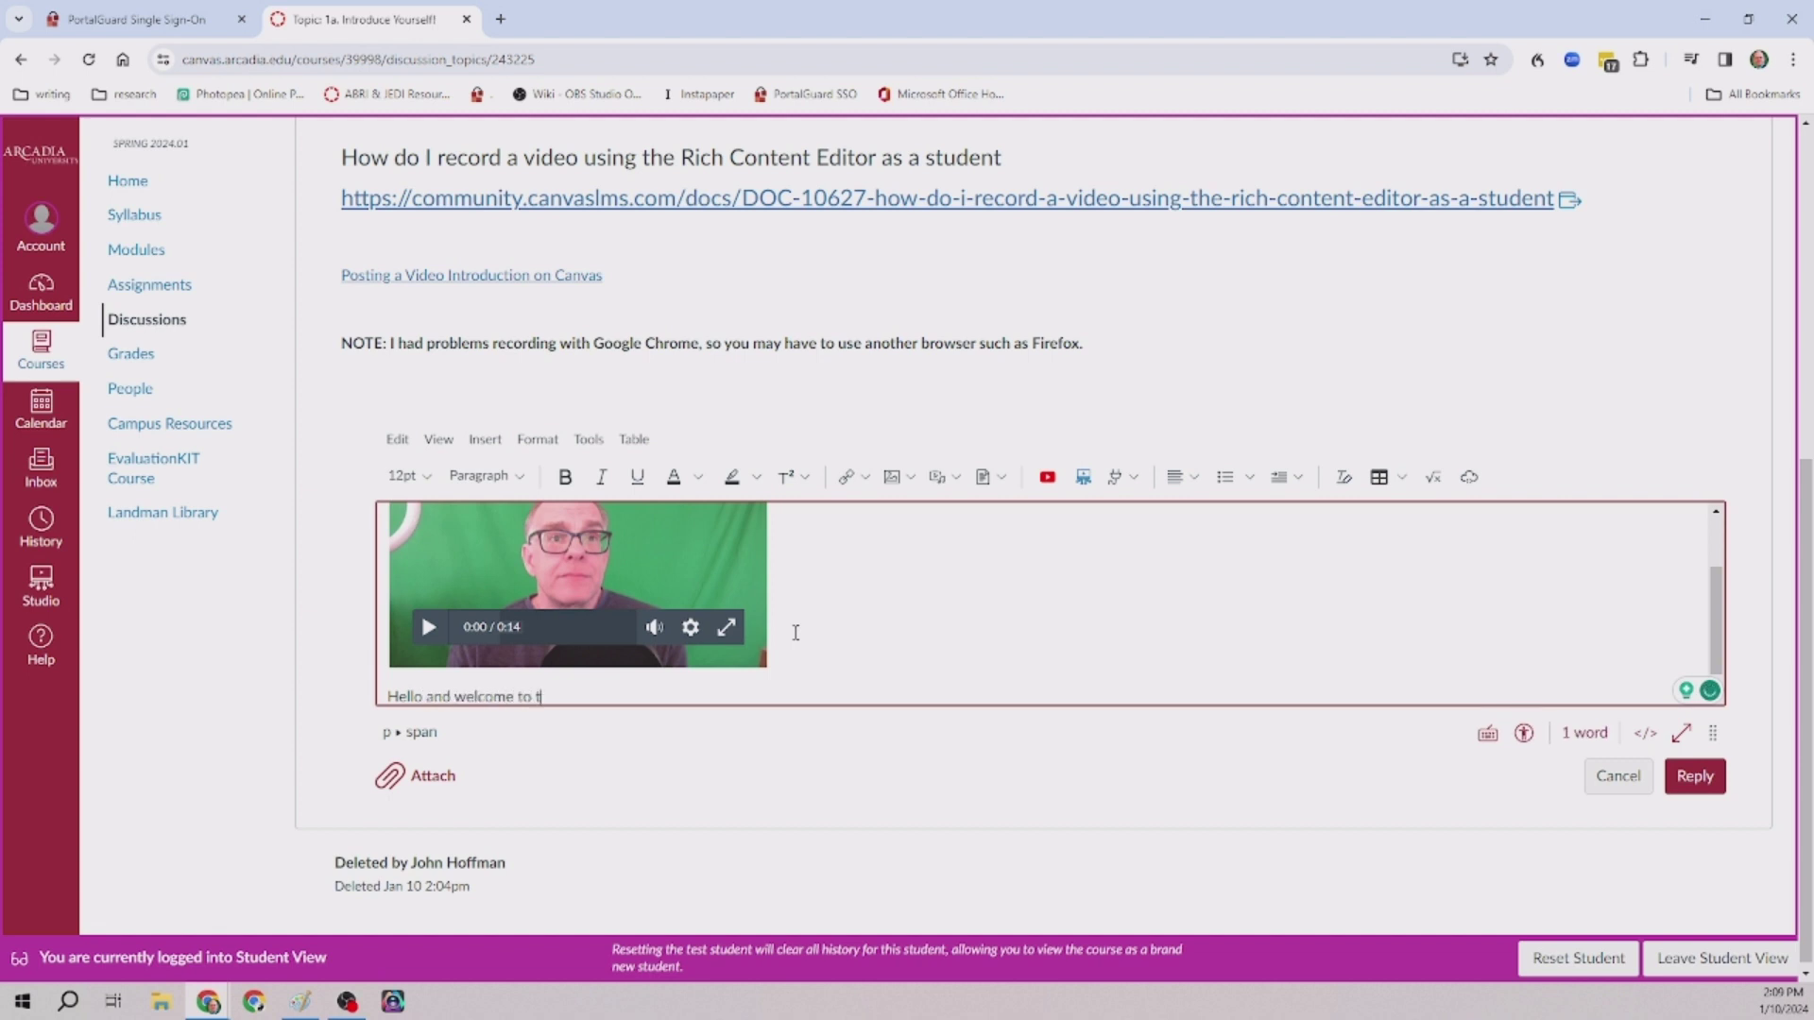
pyautogui.write('he cousre.')
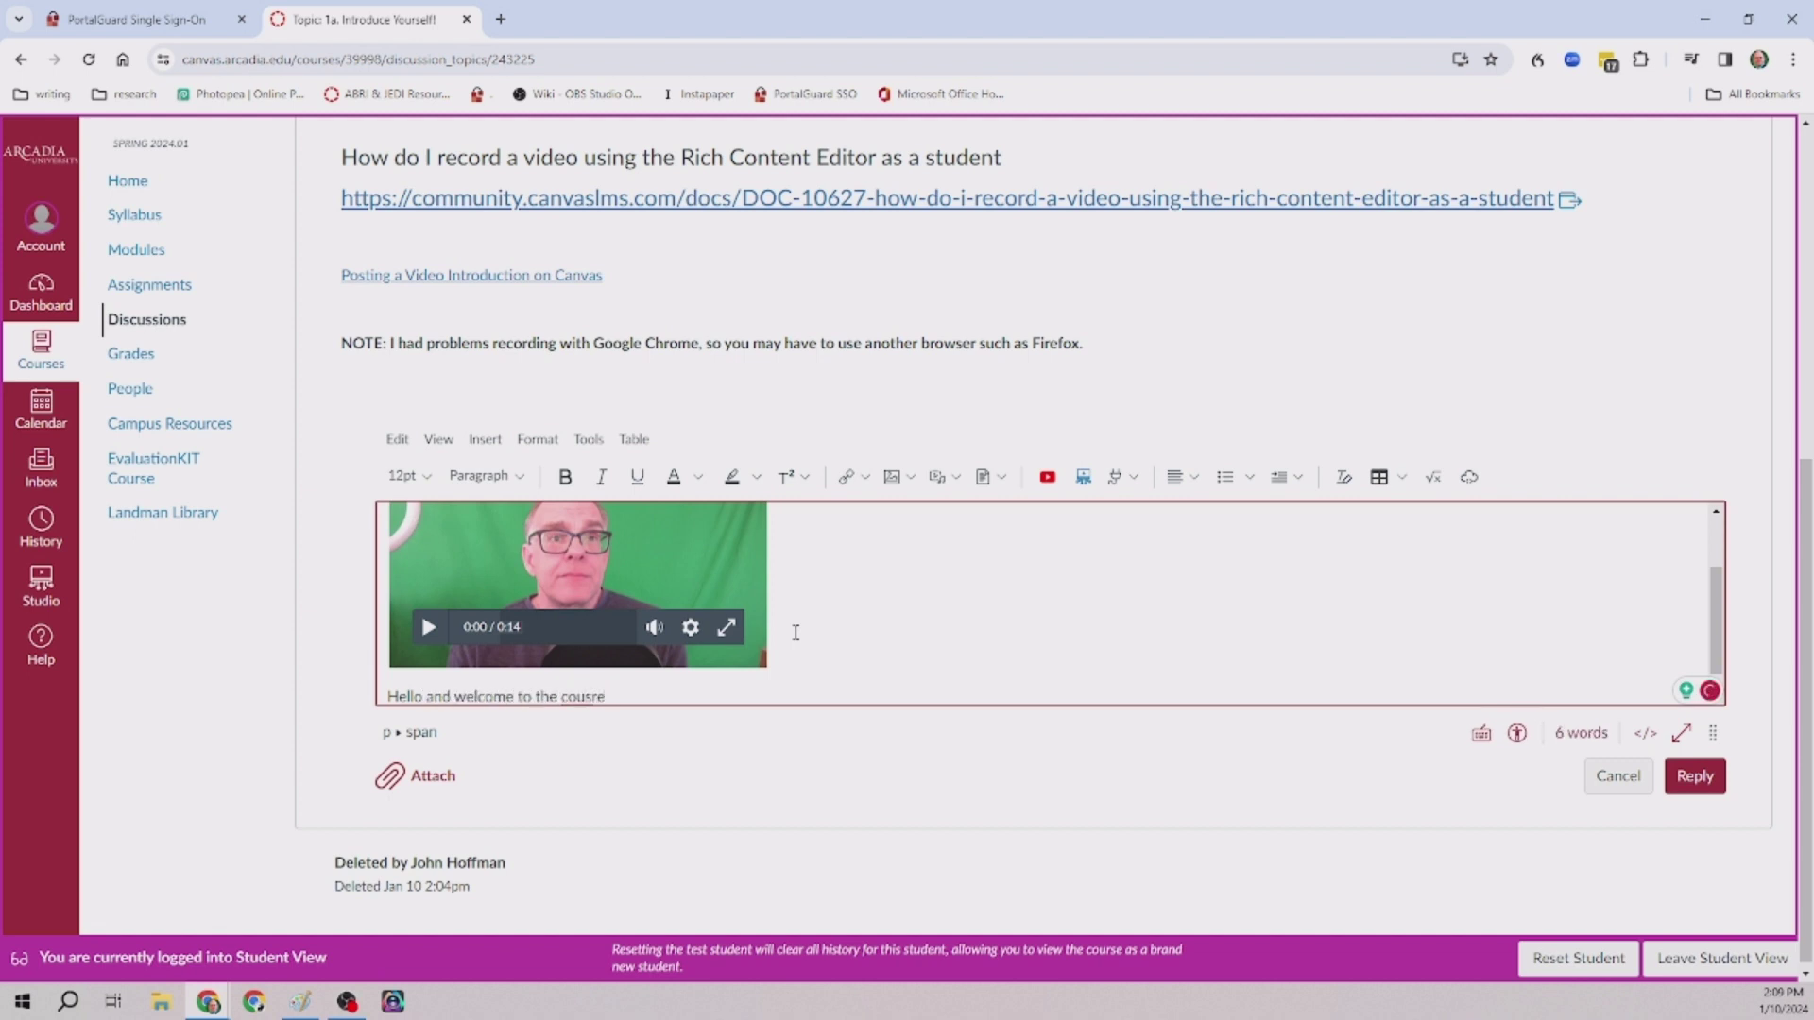
pyautogui.press('BackSpace')
pyautogui.press('BackSpace')
pyautogui.press('BackSpace')
pyautogui.write('rse. My nam')
pyautogui.write('e is..')
pyautogui.click(1694, 776)
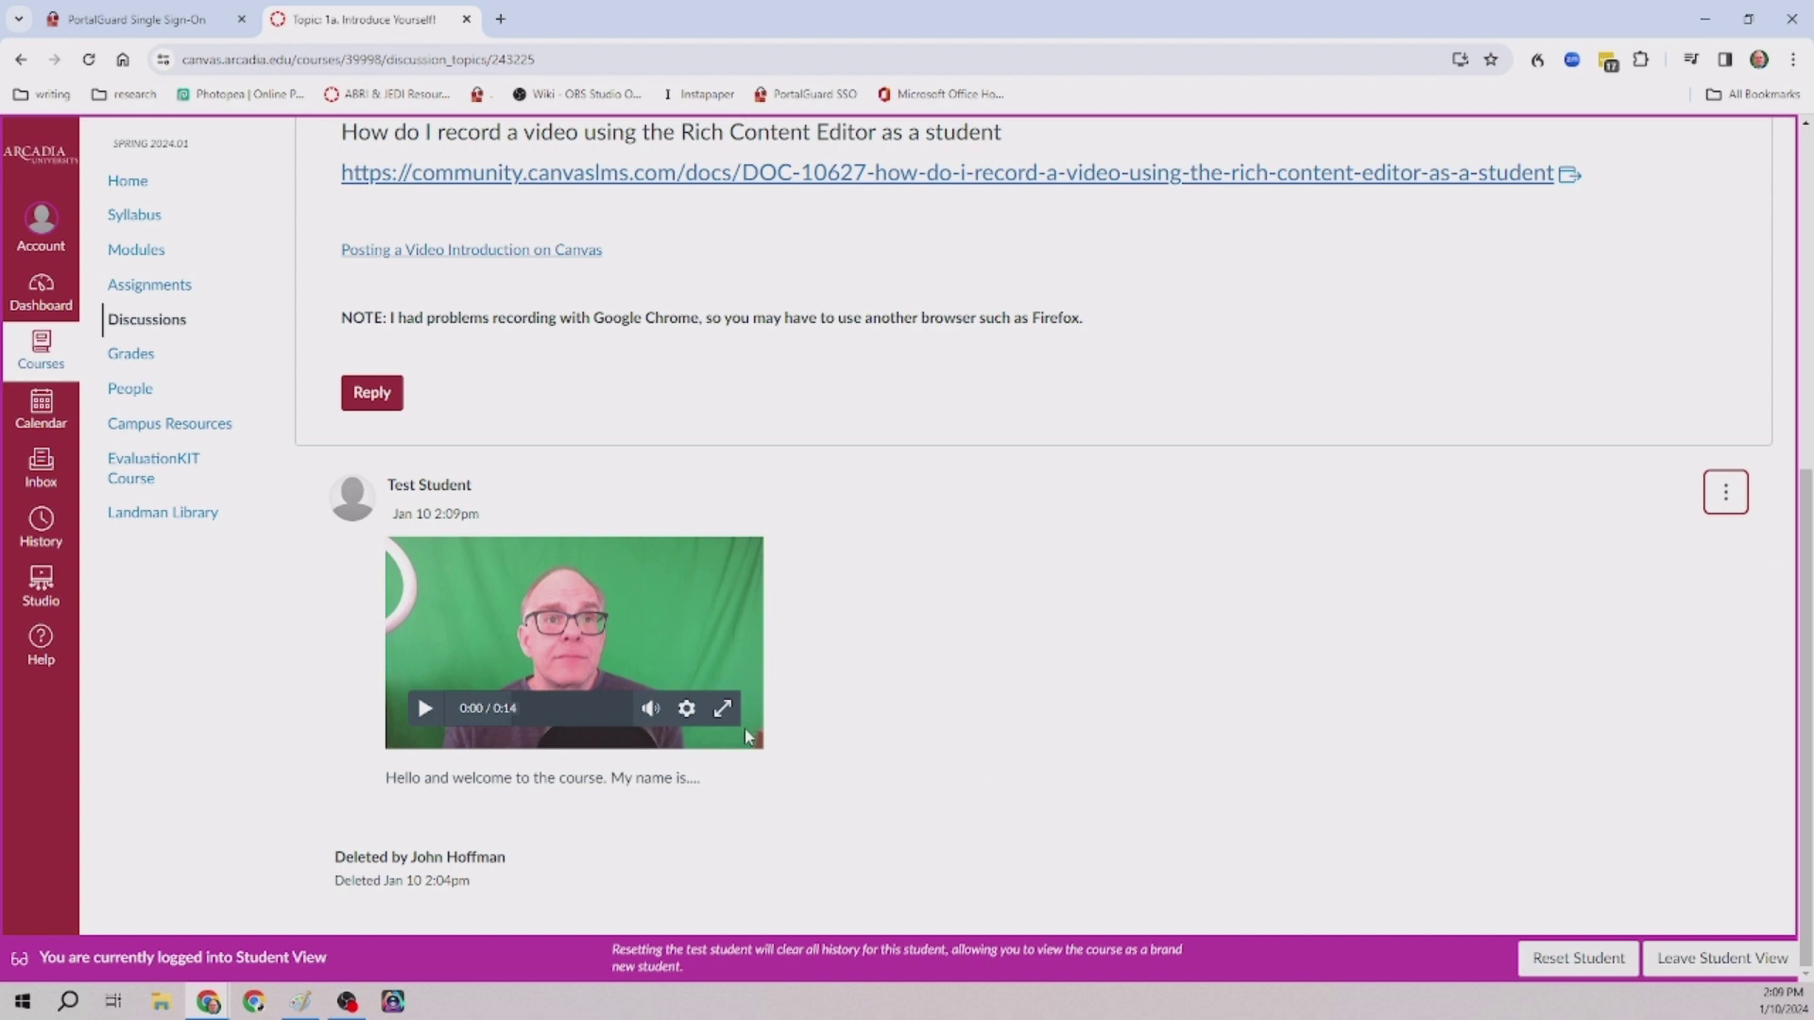
# - Start a Quote Reply to the post without the quoted text and type 'good to me'
pyautogui.click(1722, 499)
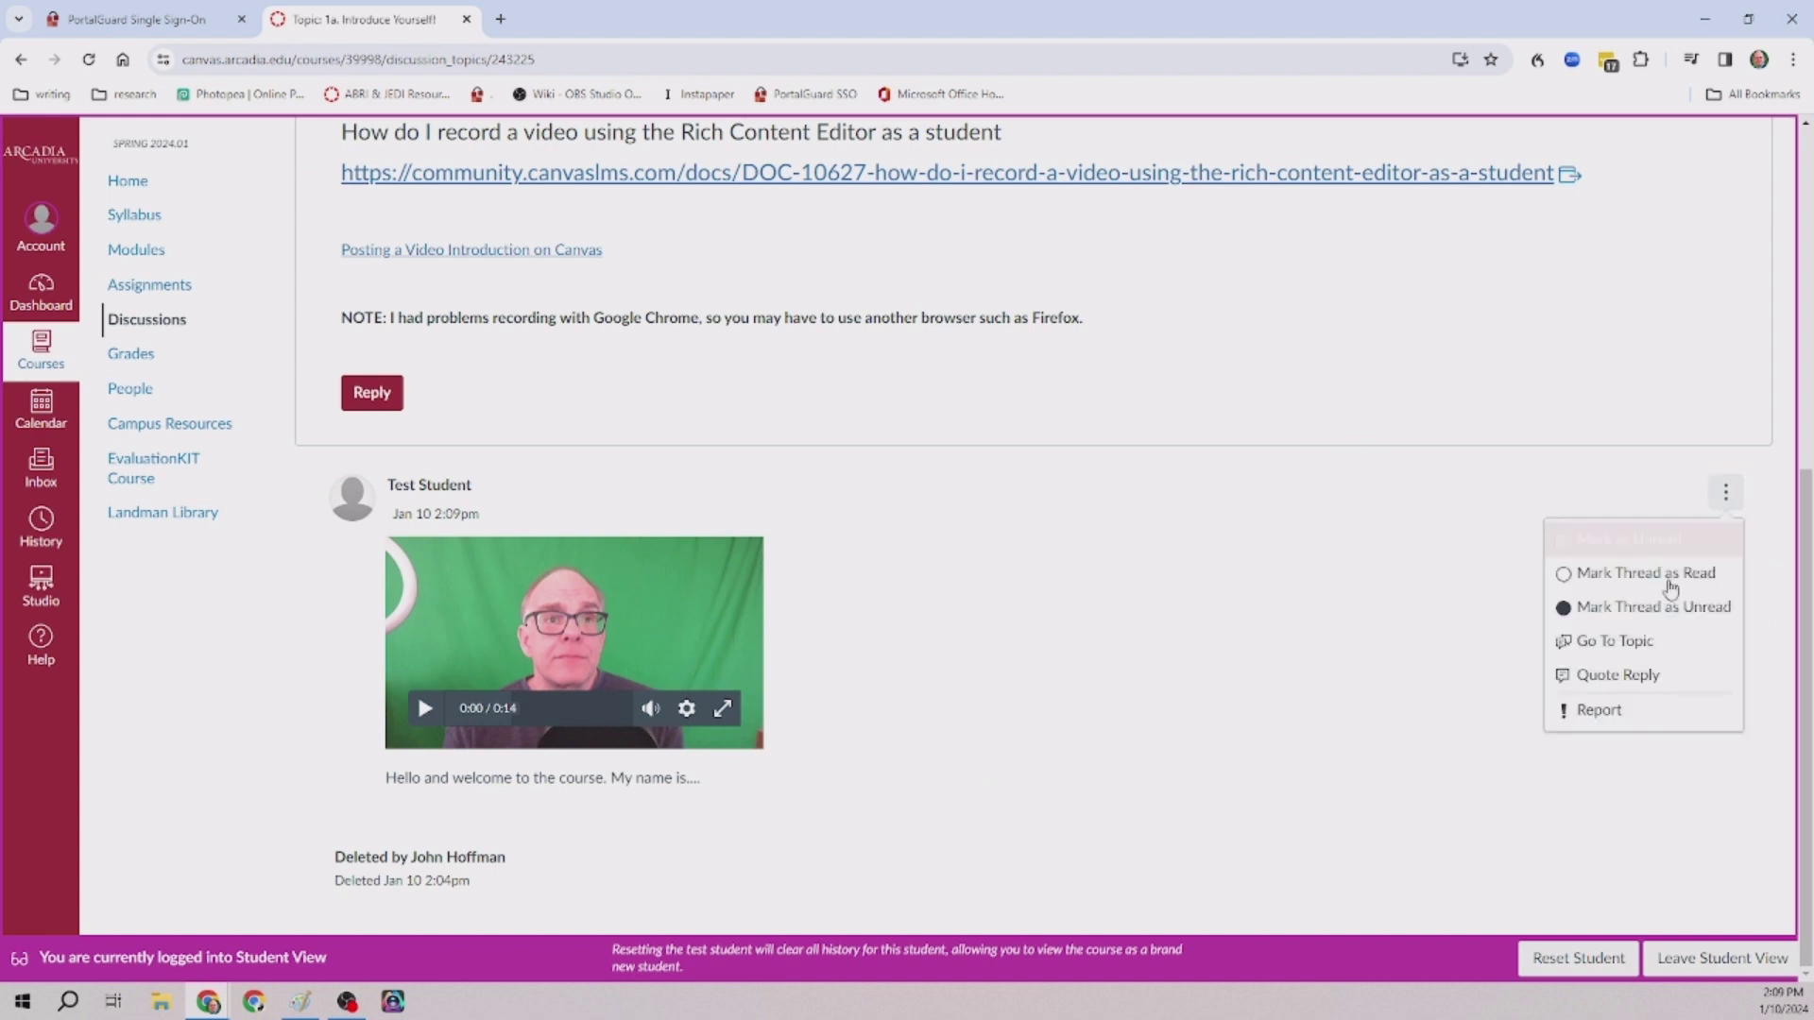
pyautogui.click(1646, 676)
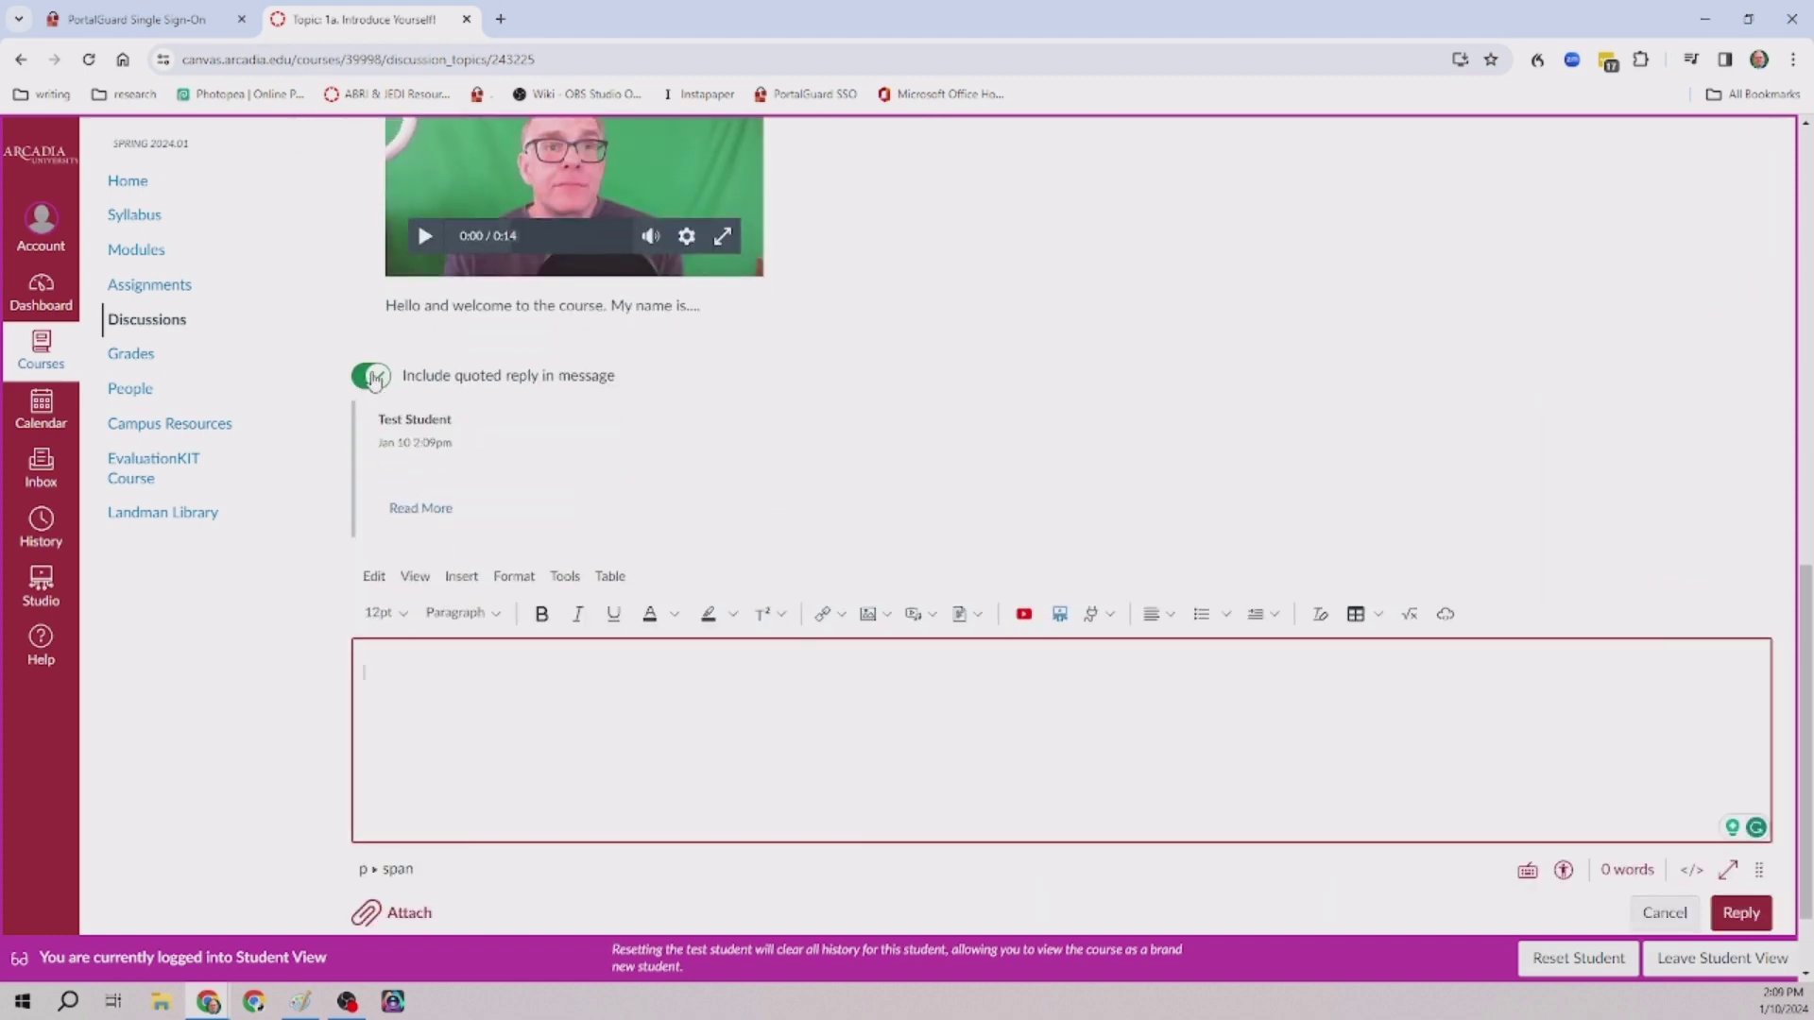
pyautogui.click(378, 377)
pyautogui.click(468, 673)
pyautogui.write('good')
pyautogui.write(' to me')
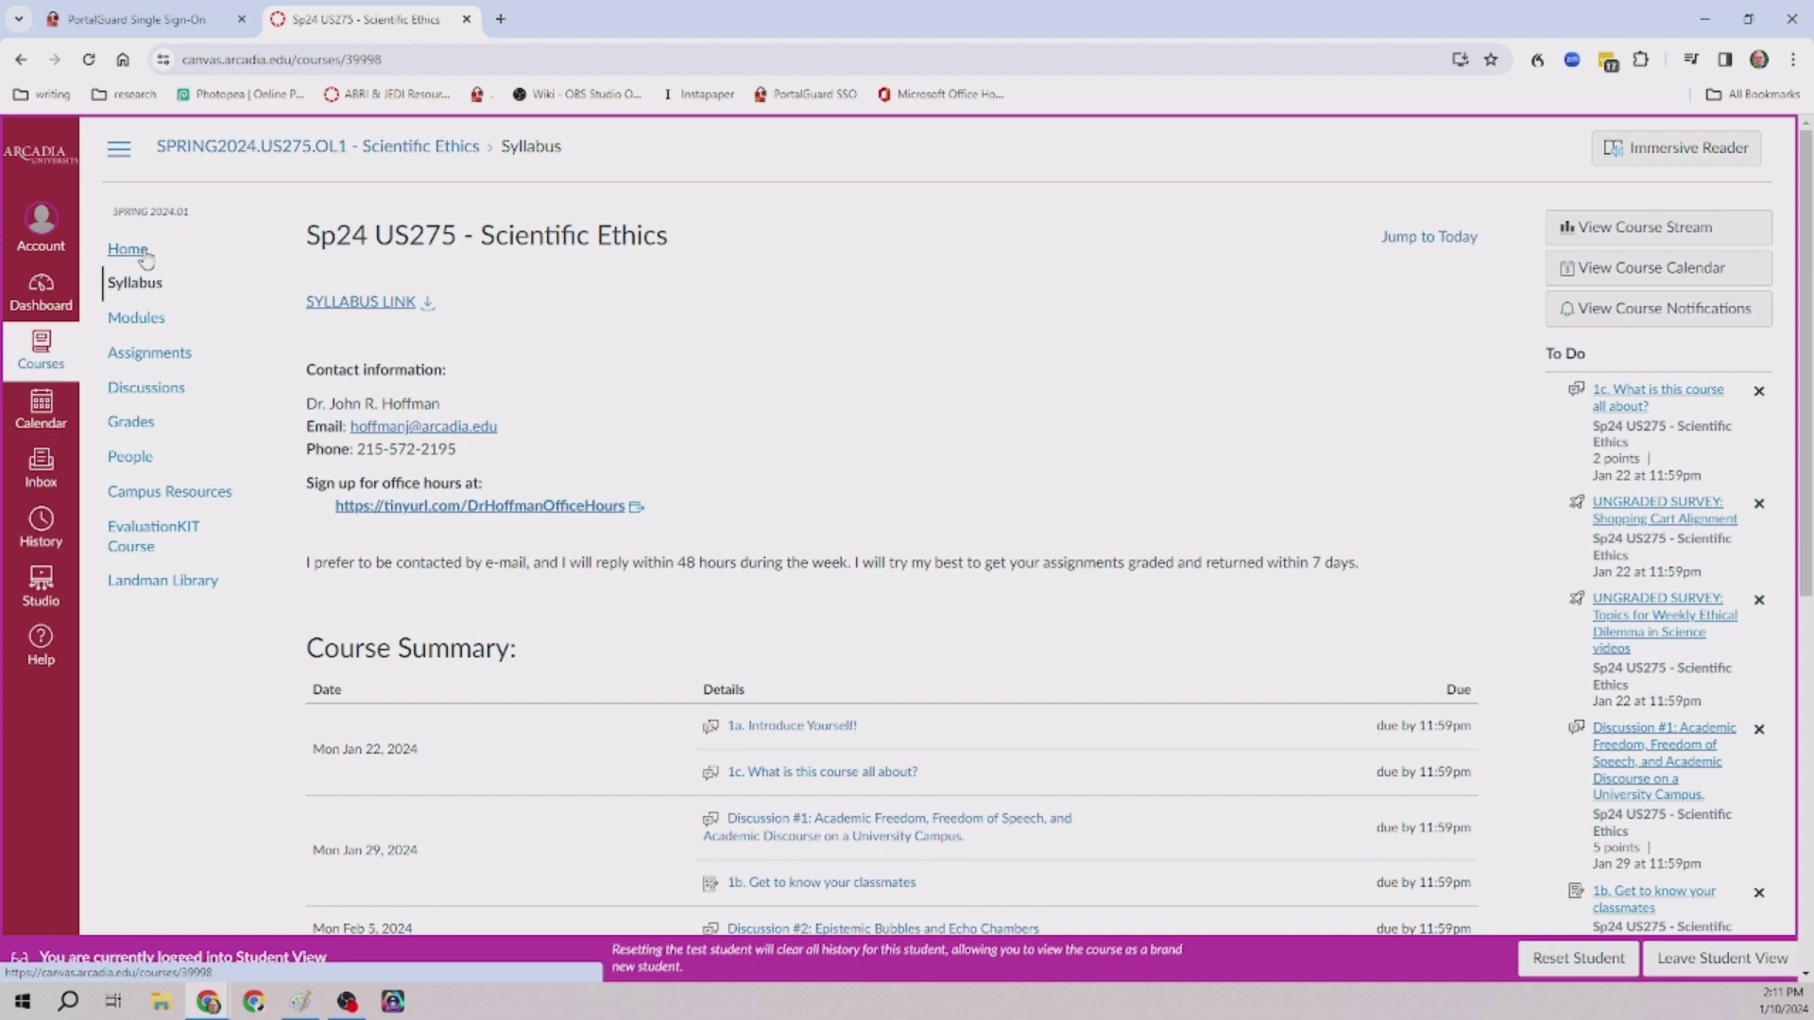
# - Scroll through the syllabus and go to the Assignments list
pyautogui.scroll(-3, 629, 634)
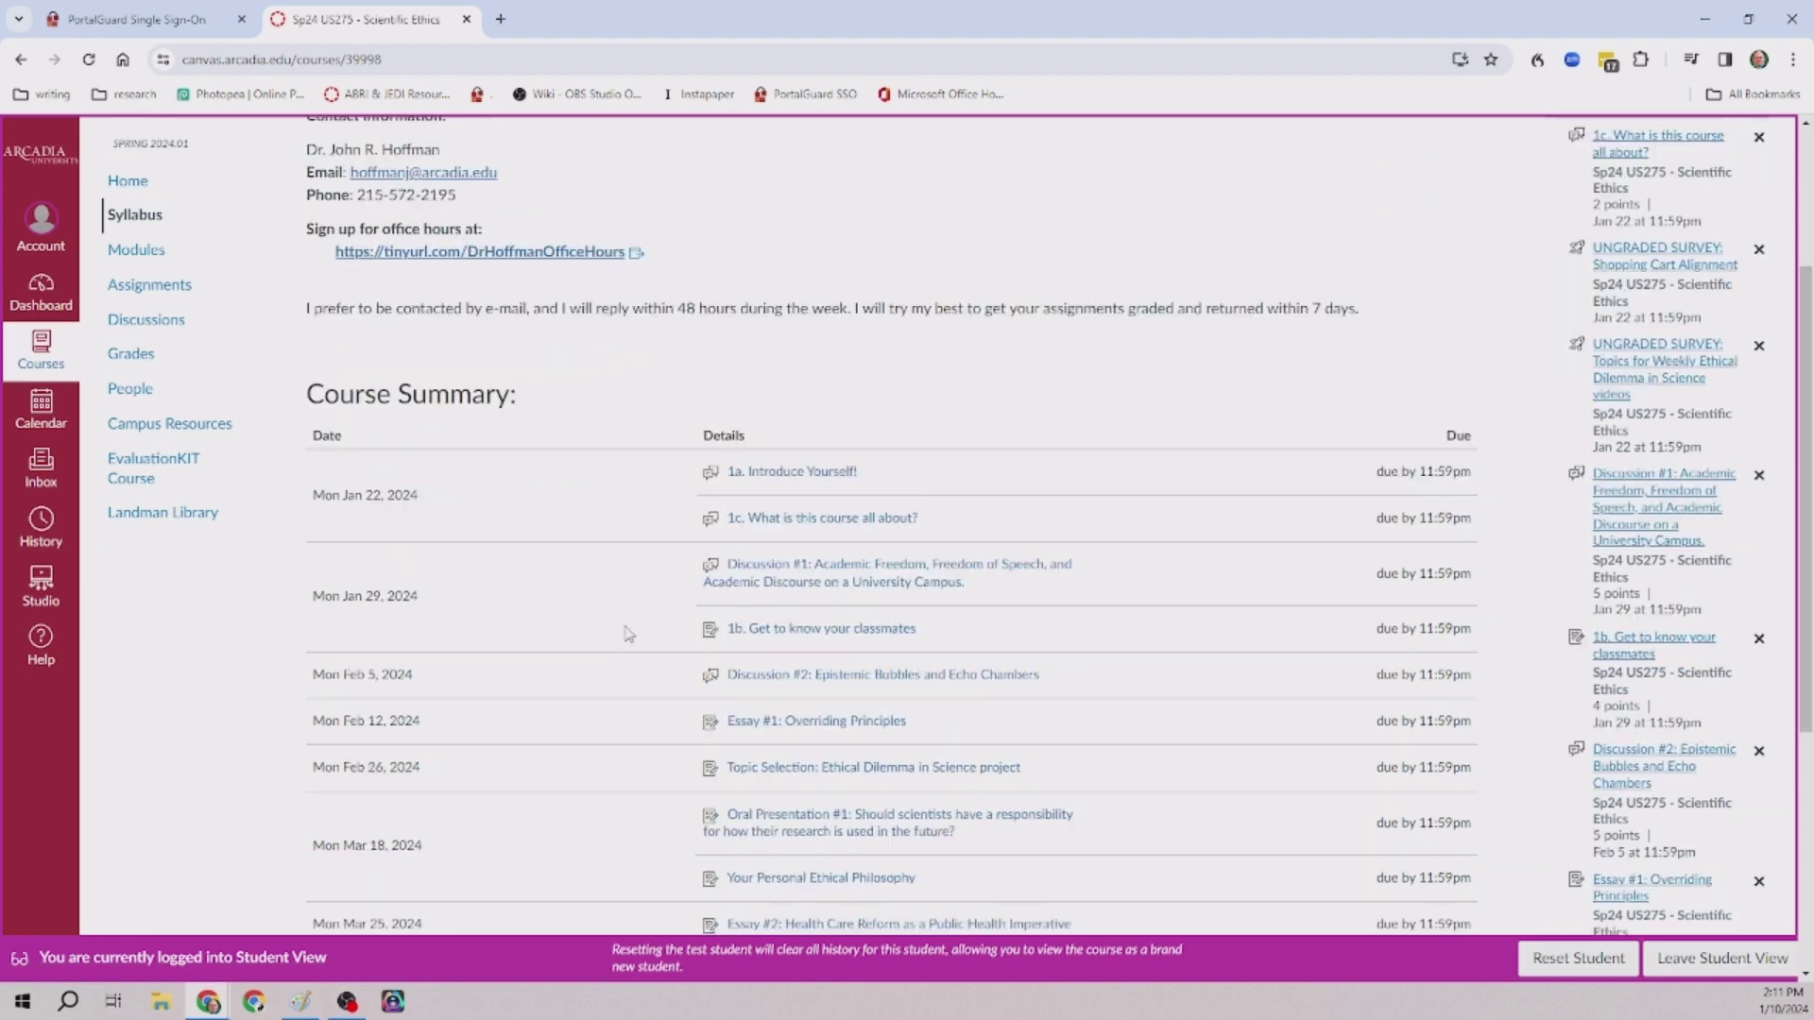
pyautogui.scroll(-1, 629, 633)
pyautogui.scroll(-3, 628, 634)
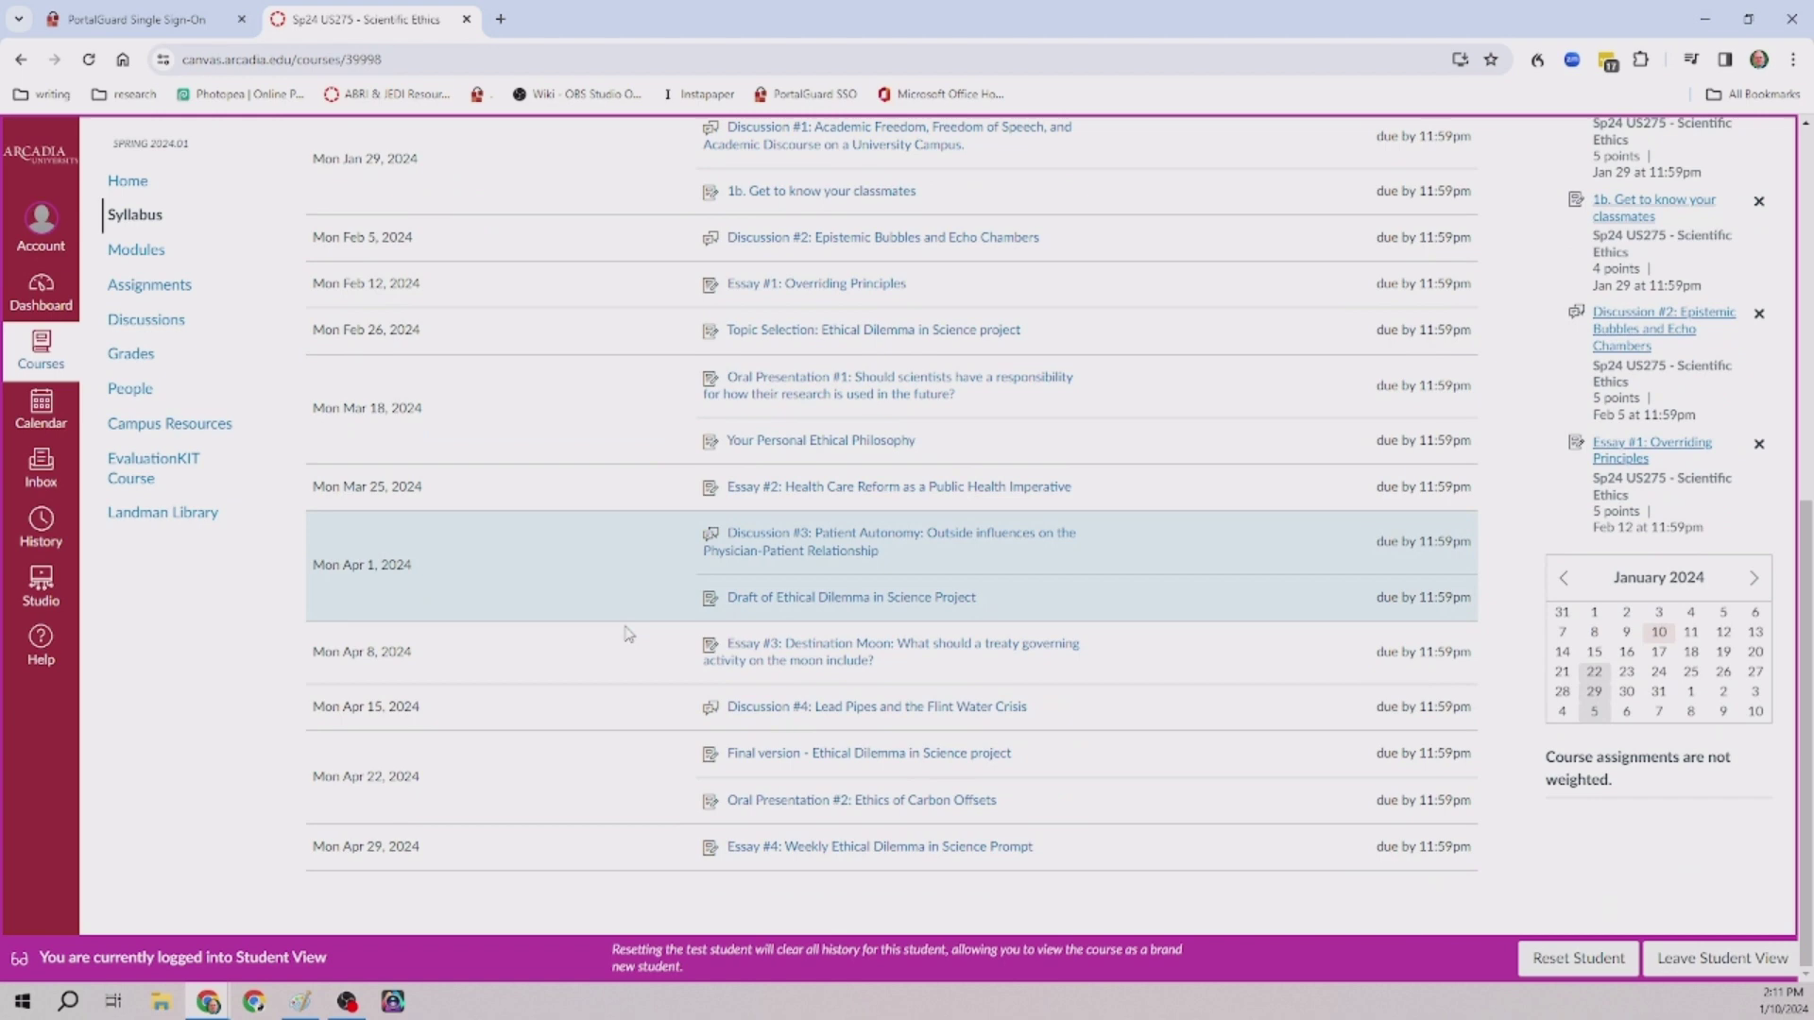
pyautogui.scroll(4, 628, 633)
pyautogui.scroll(-2, 626, 632)
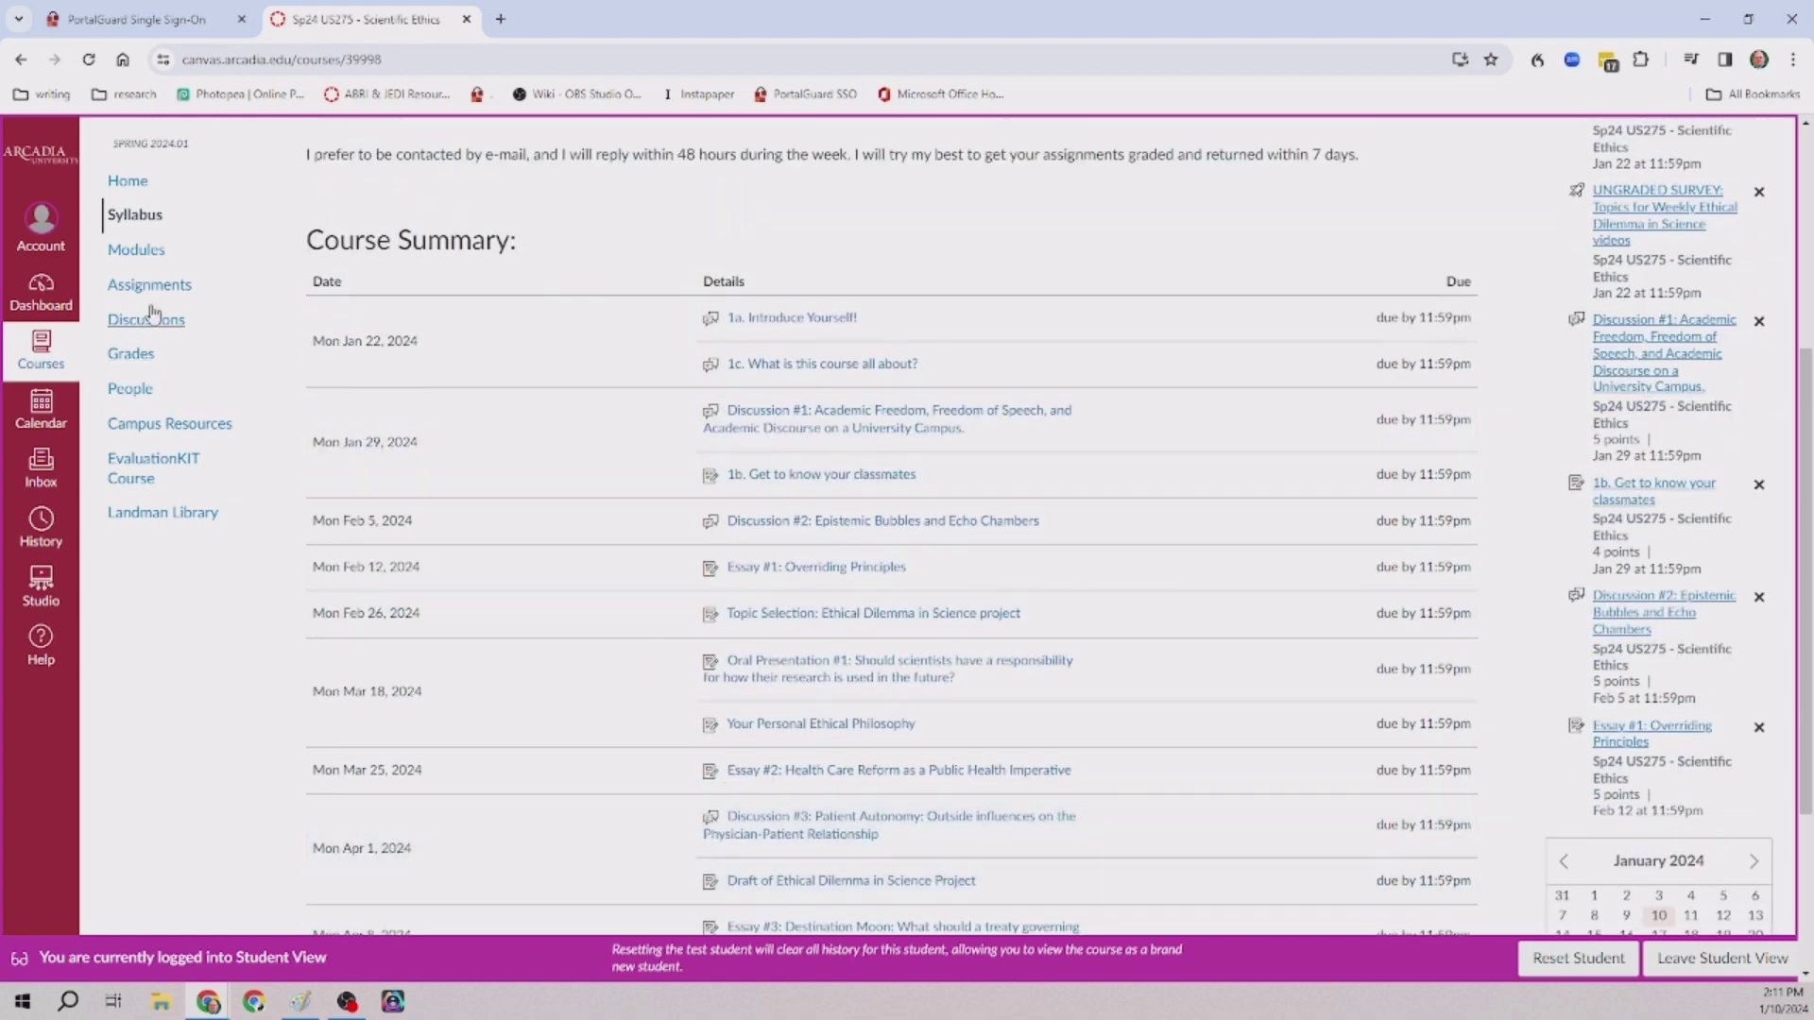
pyautogui.click(157, 289)
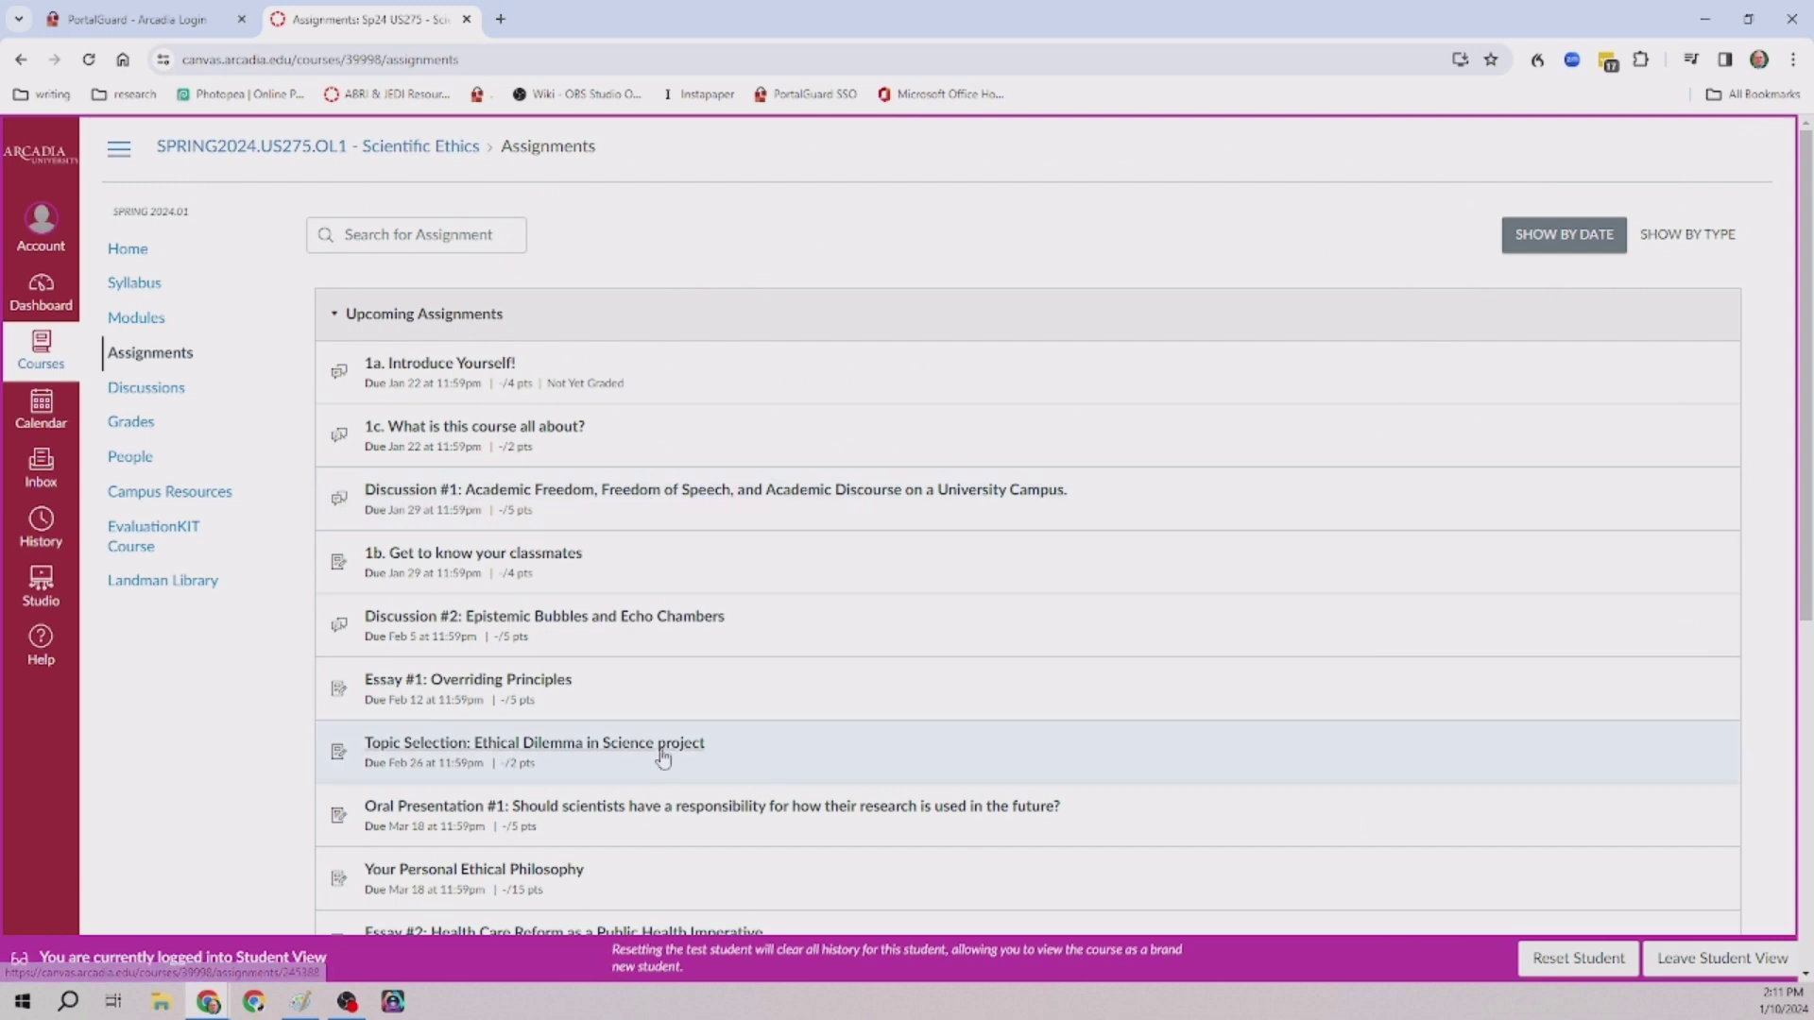
# - Open Oral Presentation #1 and scroll to its media submission options
pyautogui.click(662, 807)
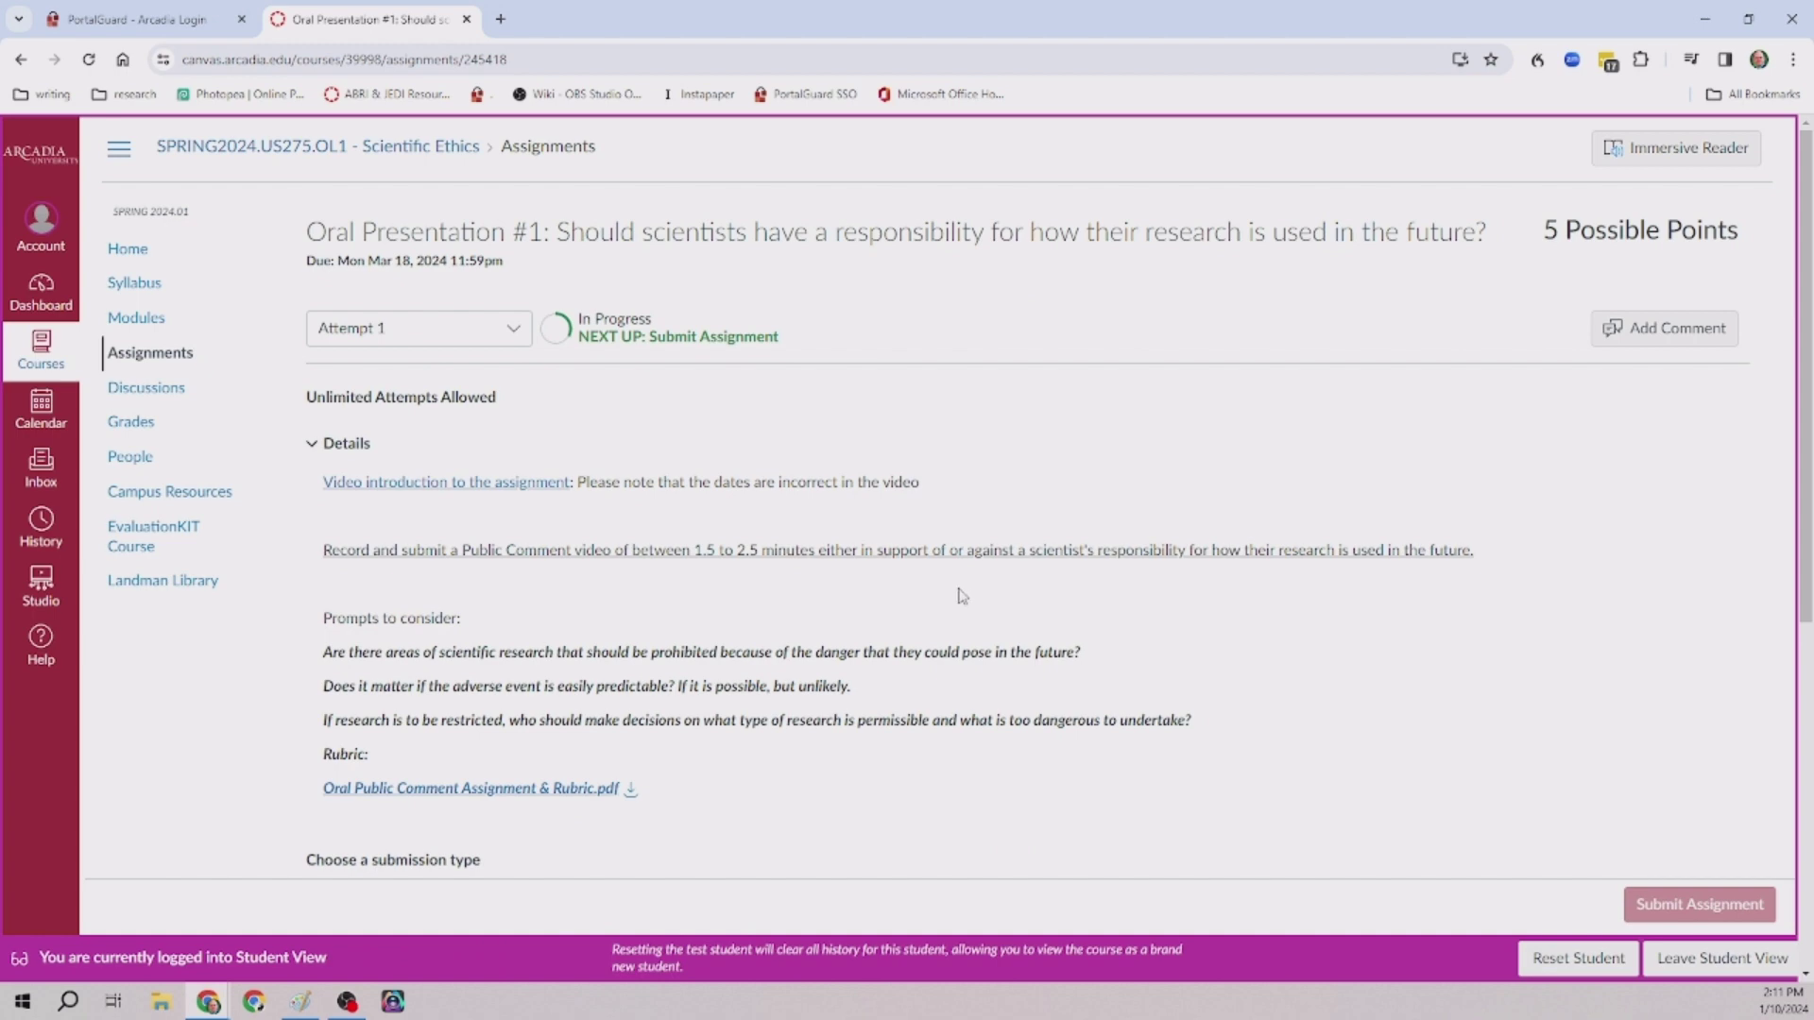
pyautogui.scroll(-4, 911, 650)
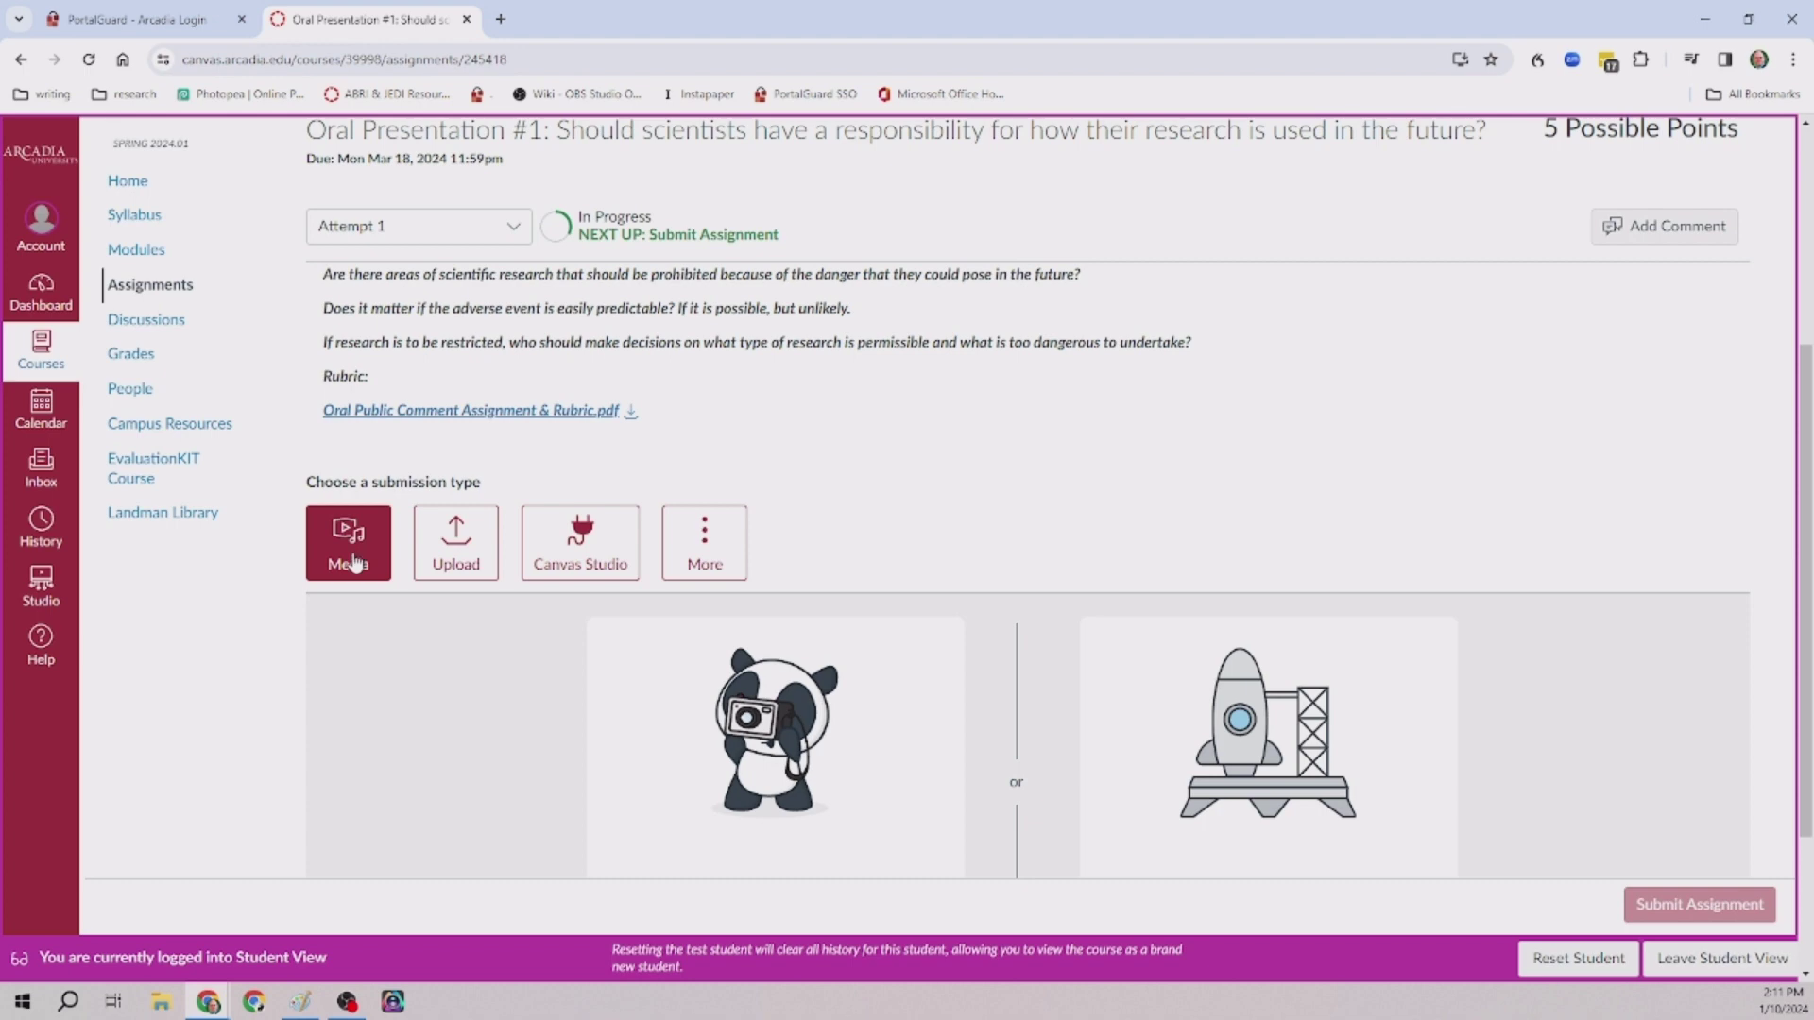
pyautogui.scroll(-3, 359, 567)
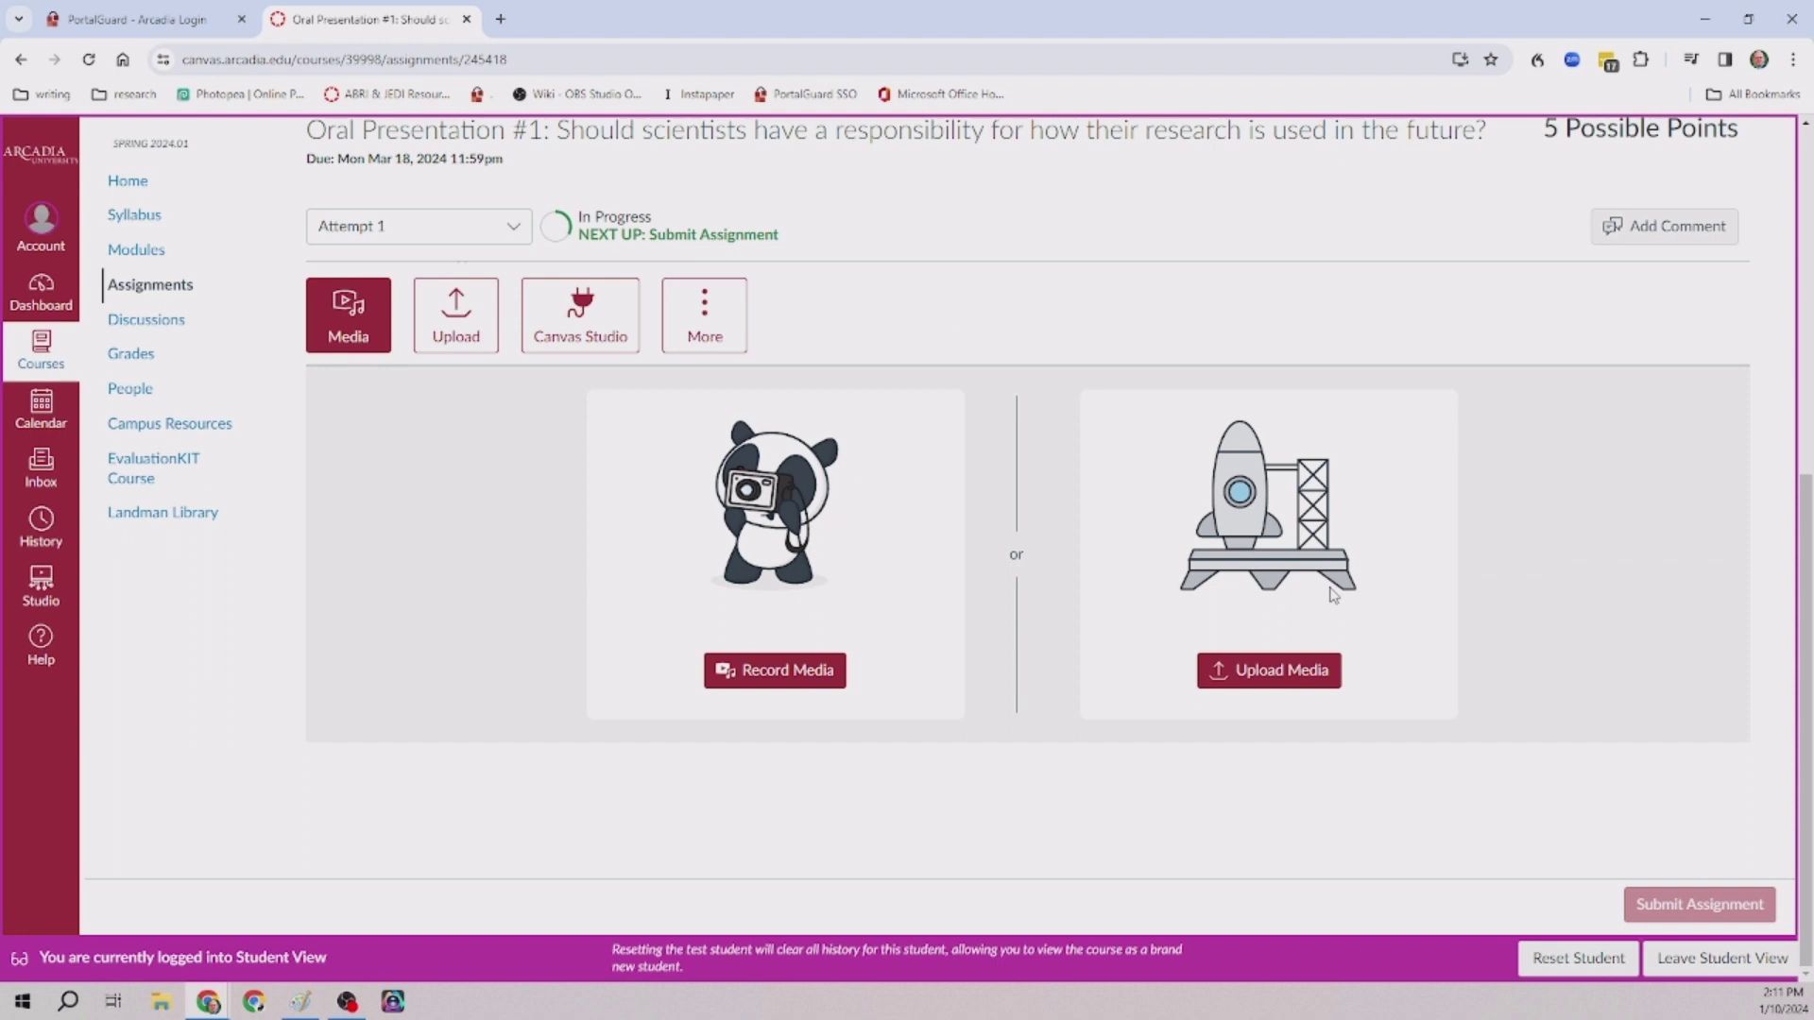
# - Record a 20-second webcam video with Record Media and finish it to preview
pyautogui.click(799, 679)
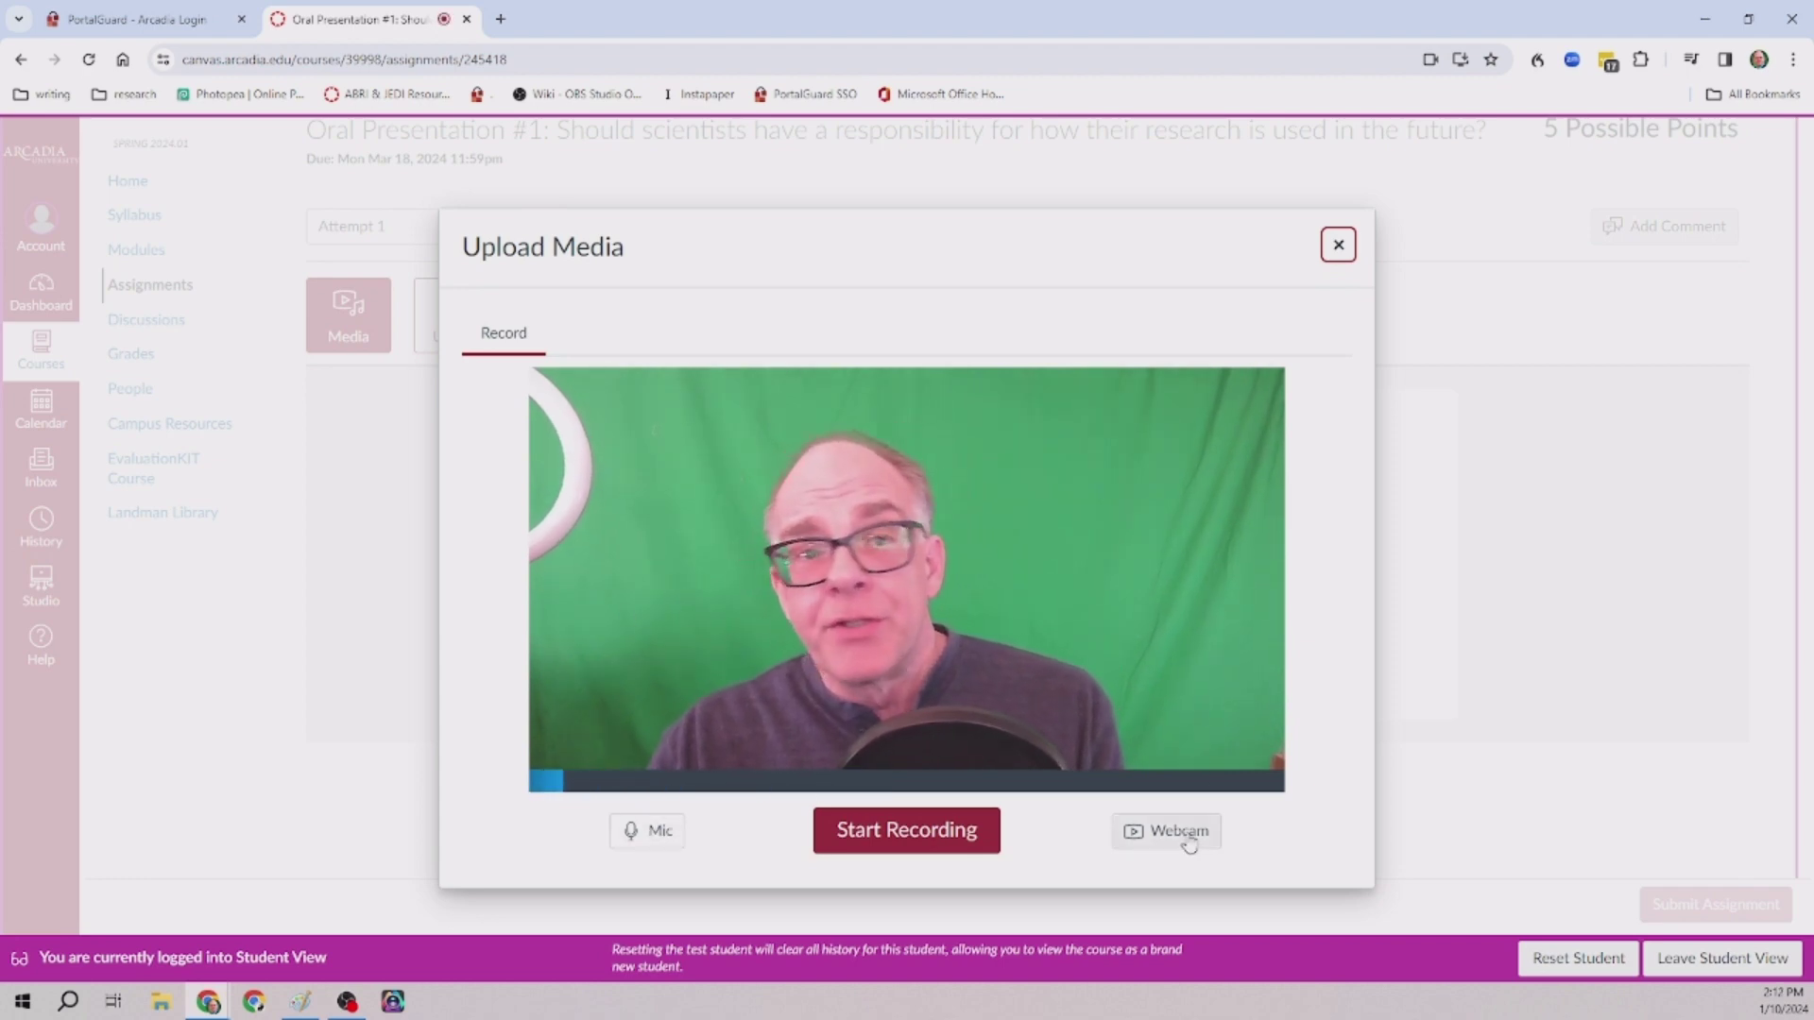
pyautogui.click(927, 839)
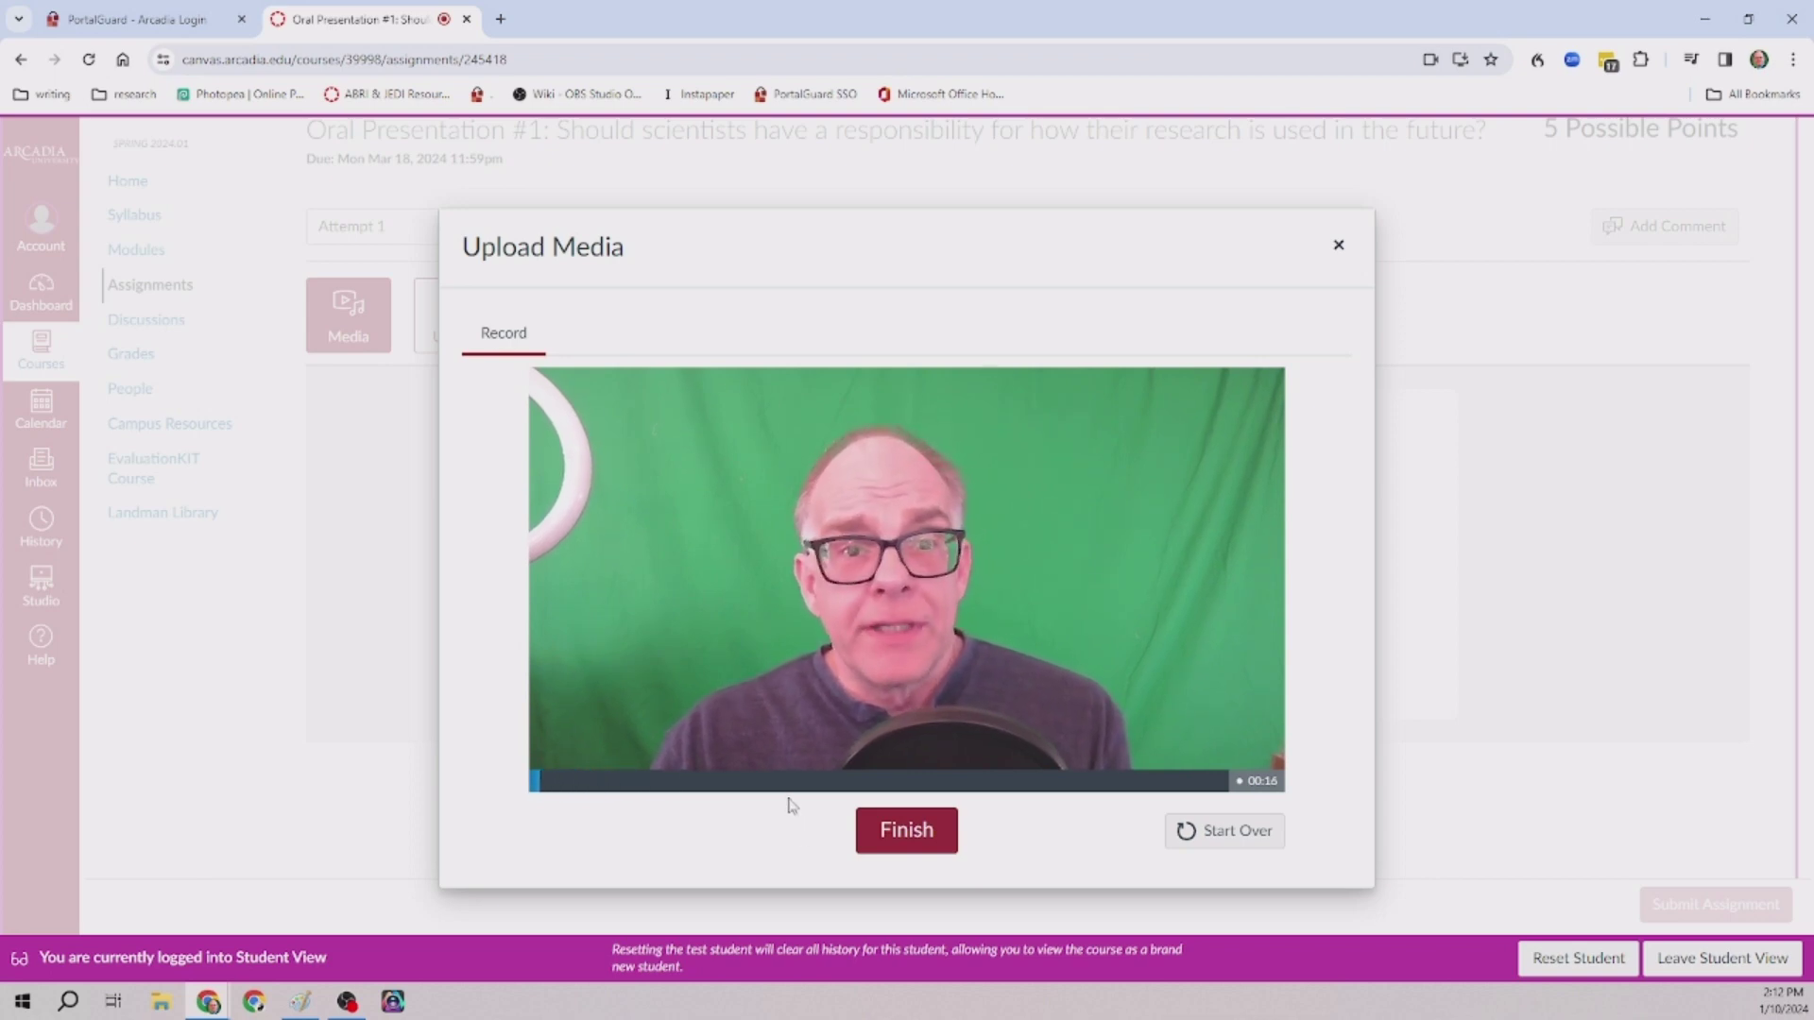
pyautogui.click(921, 834)
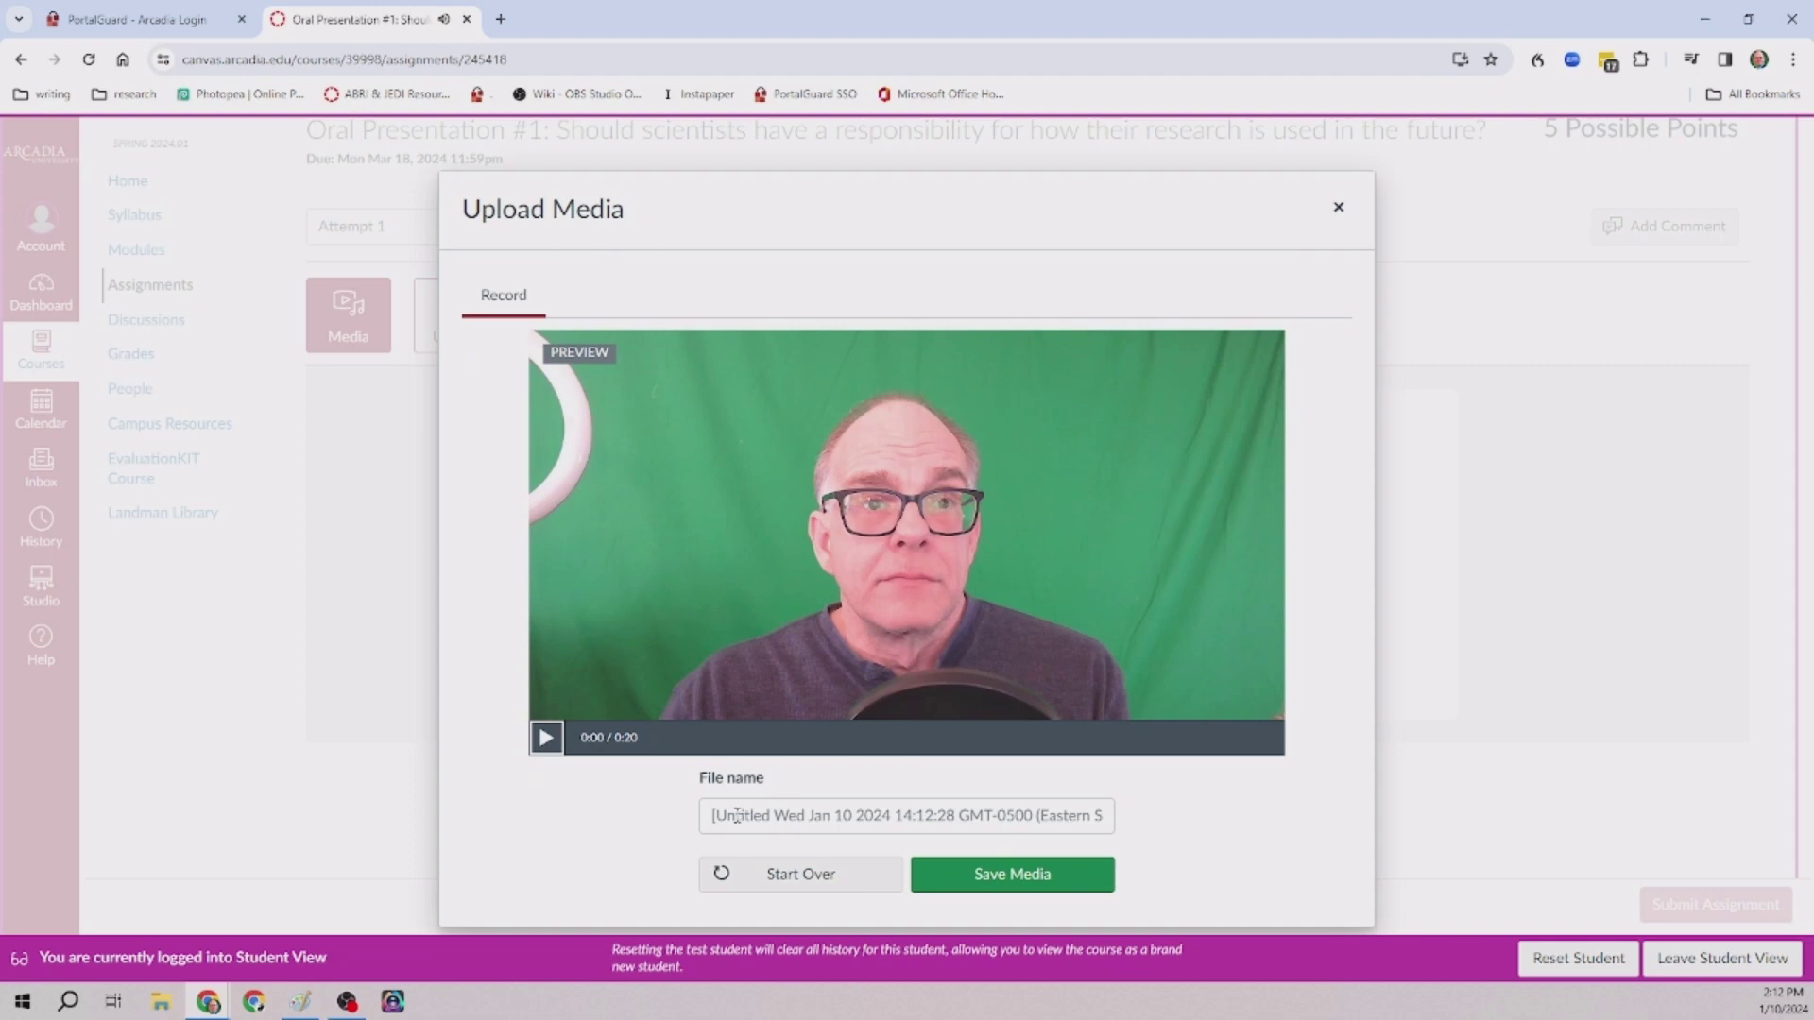
# - Save the recording, check it by playing and pausing, and submit Oral Presentation #1
pyautogui.click(1012, 884)
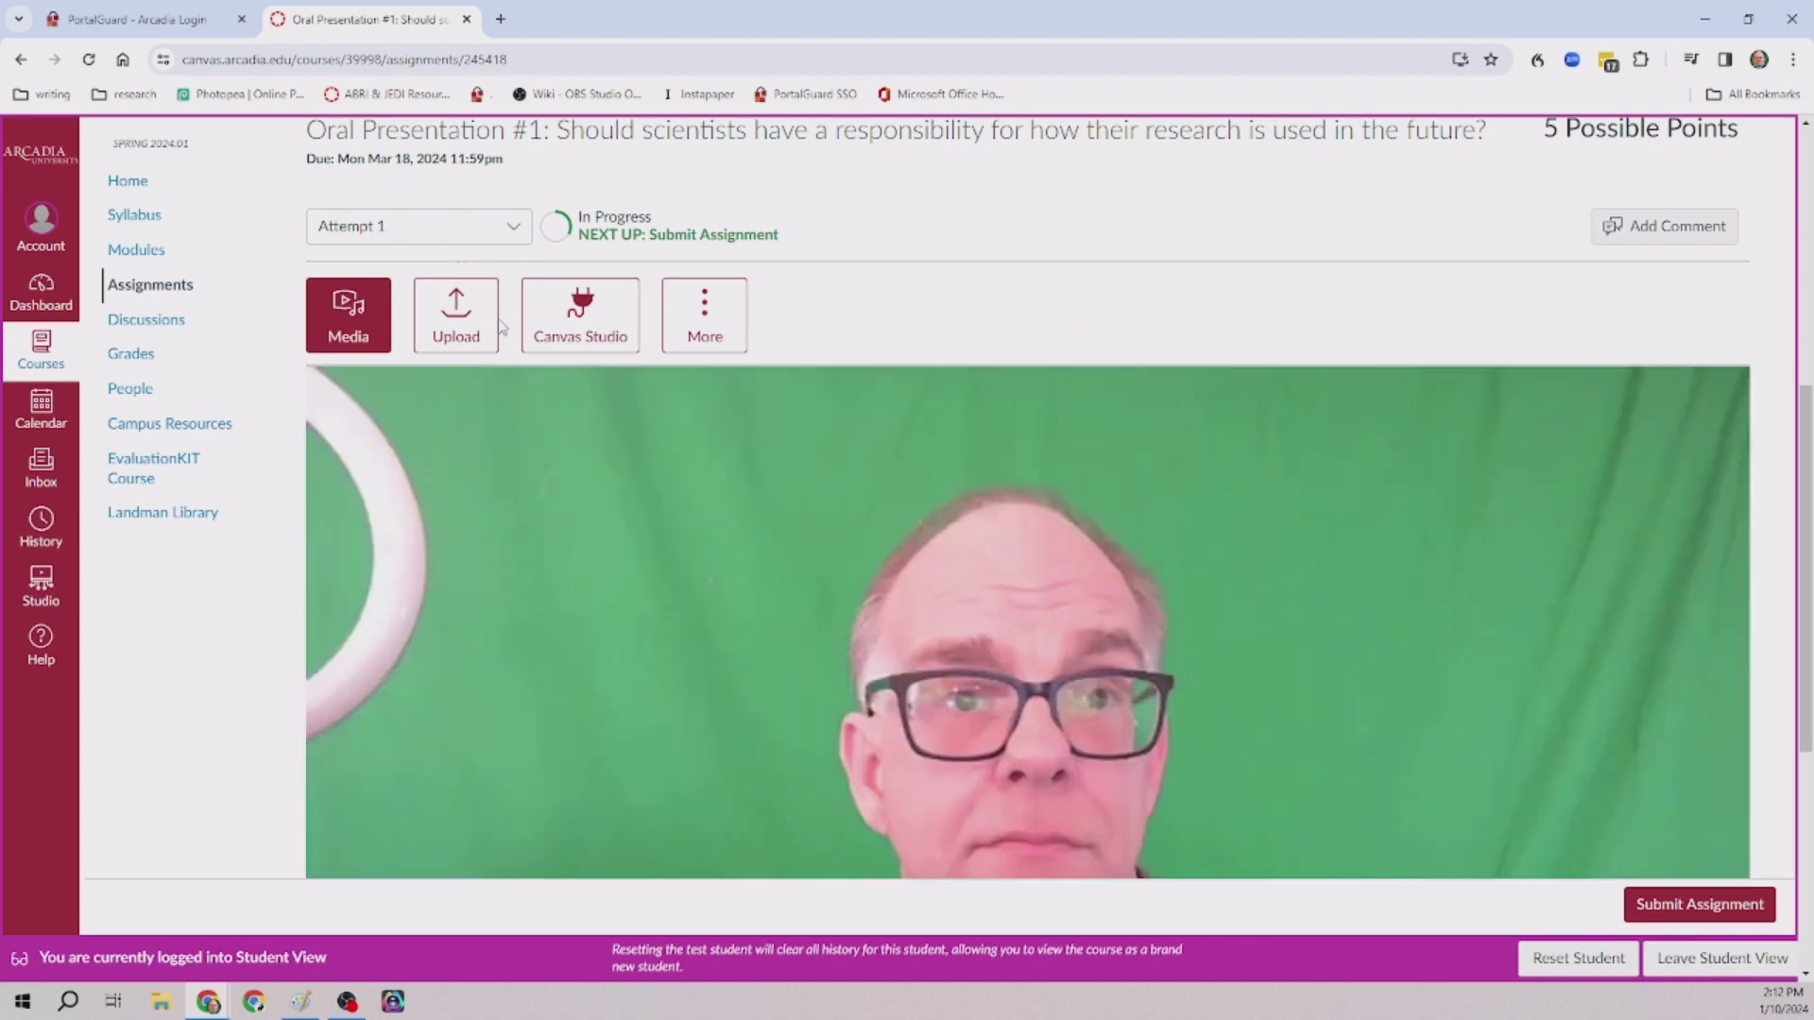
pyautogui.scroll(-4, 831, 595)
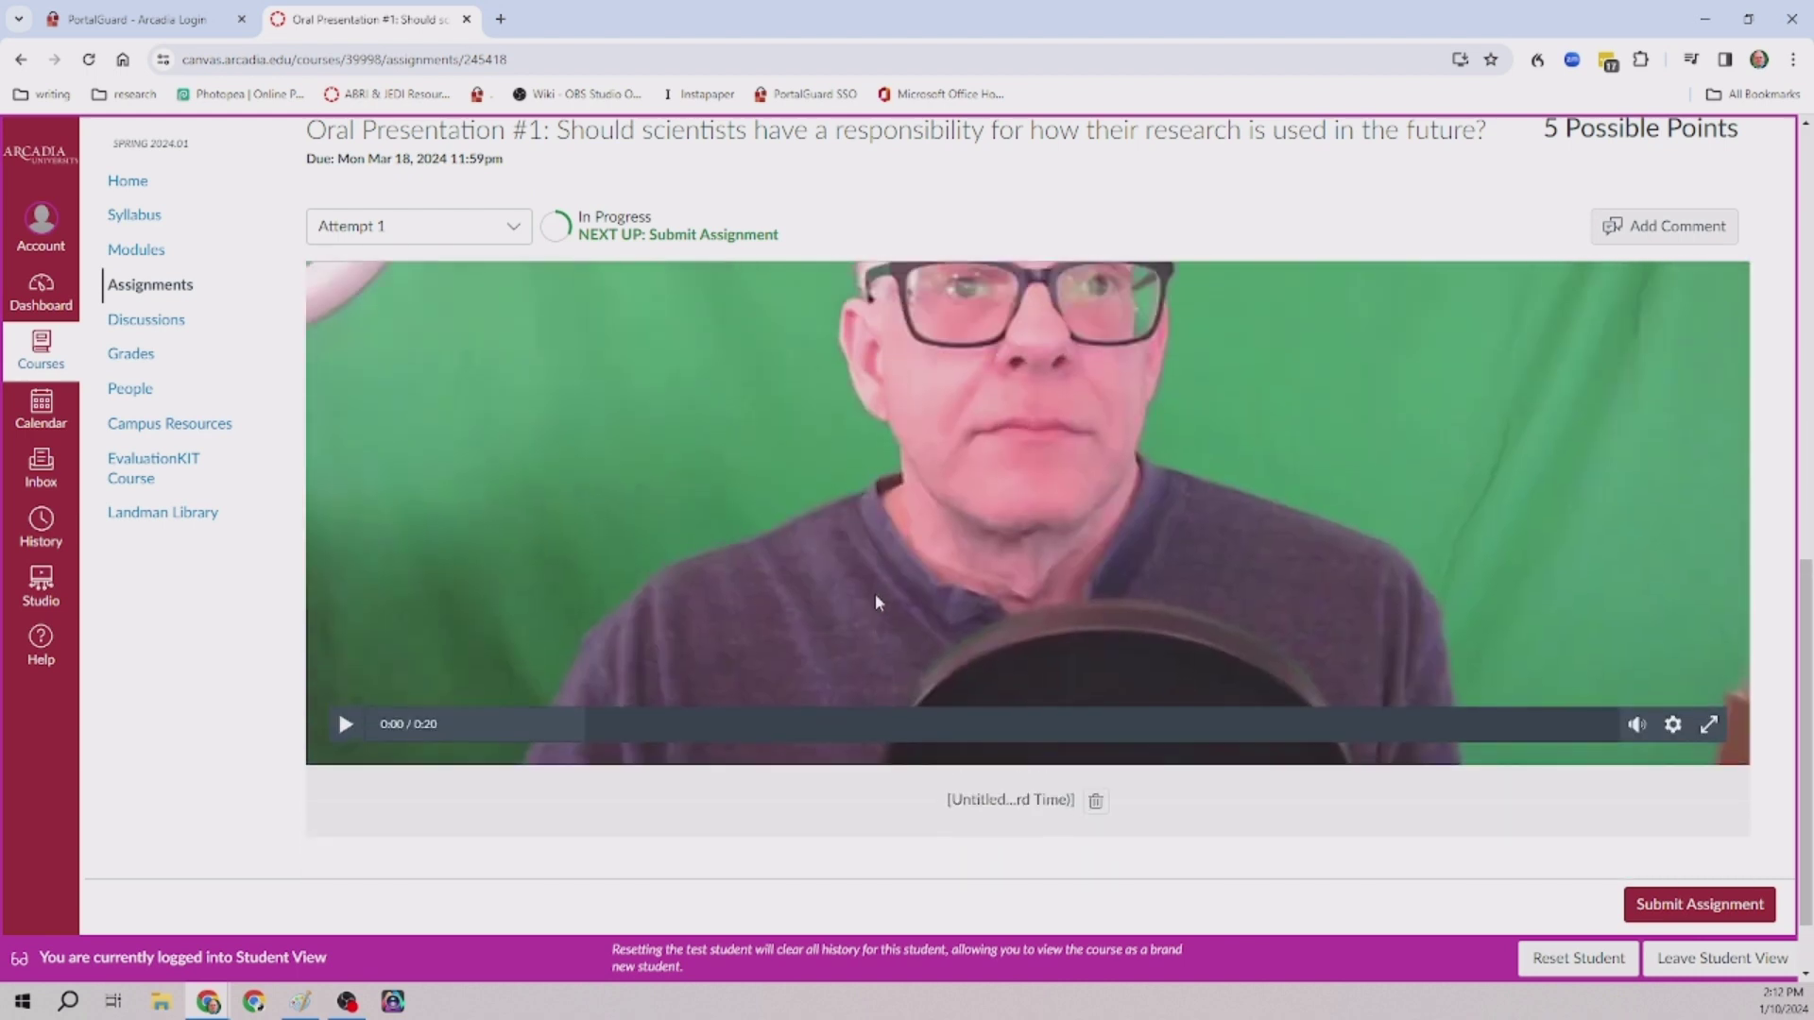
pyautogui.click(348, 724)
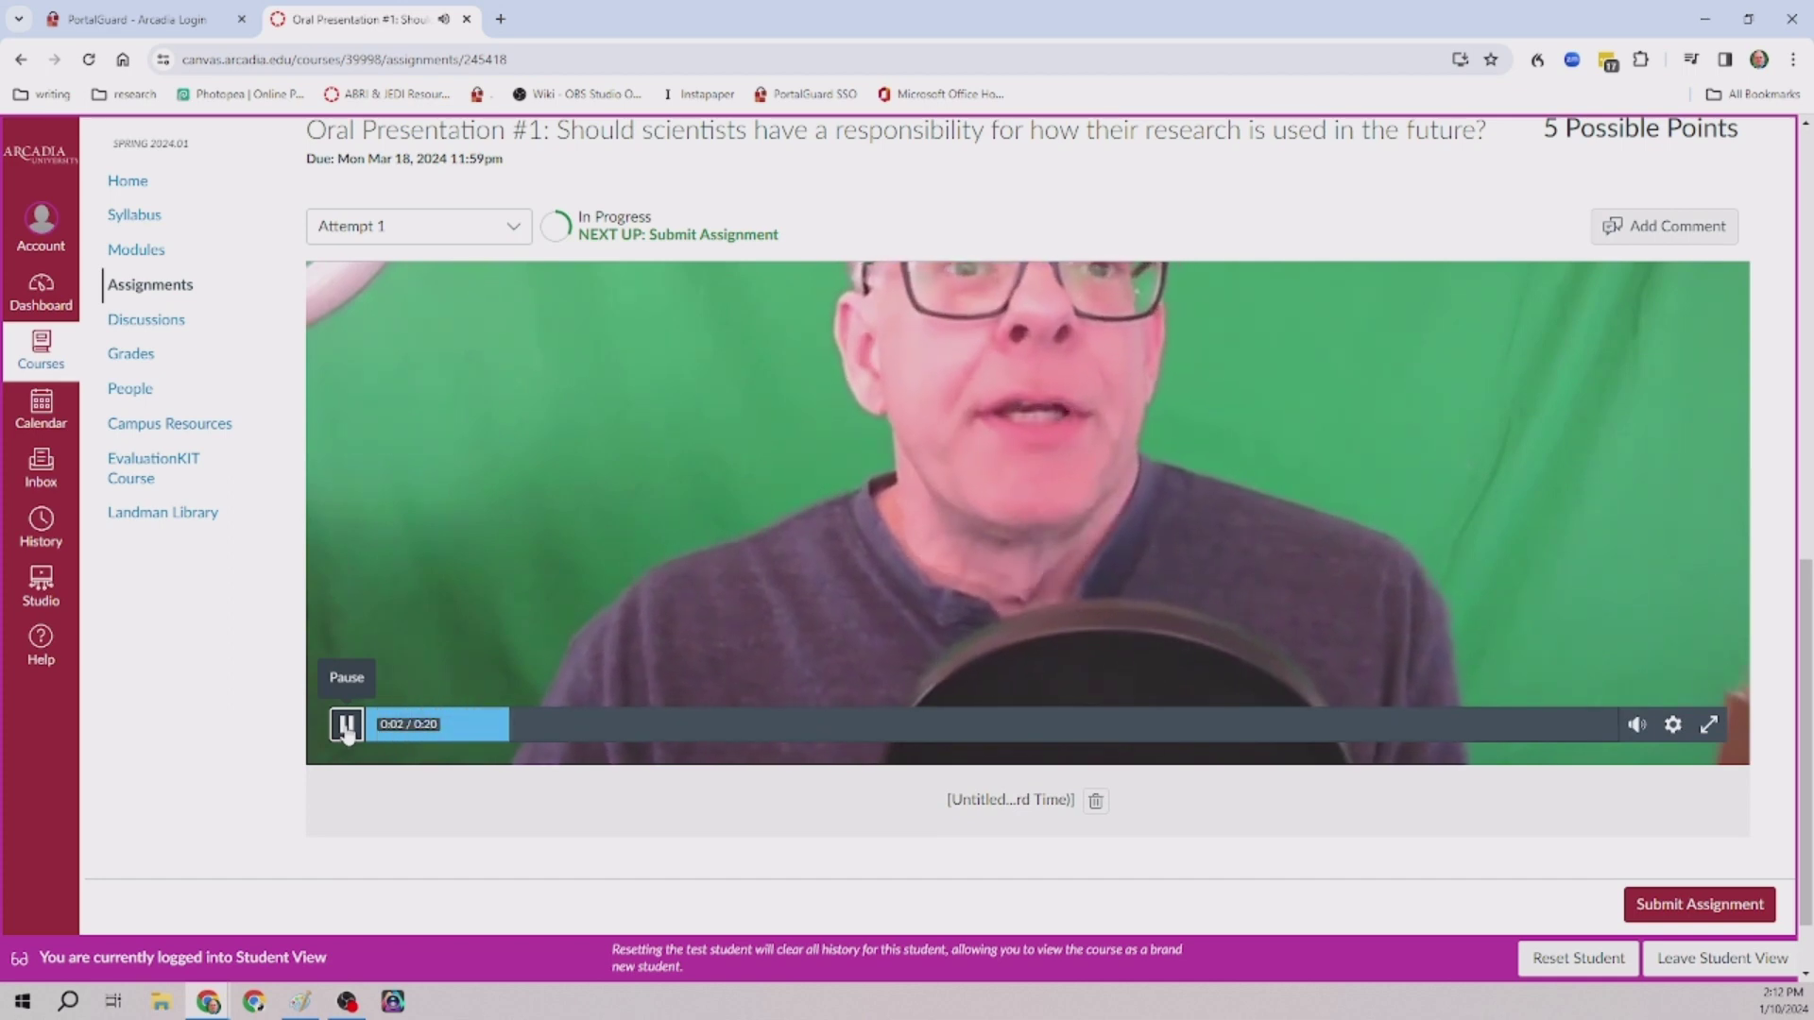
pyautogui.click(346, 725)
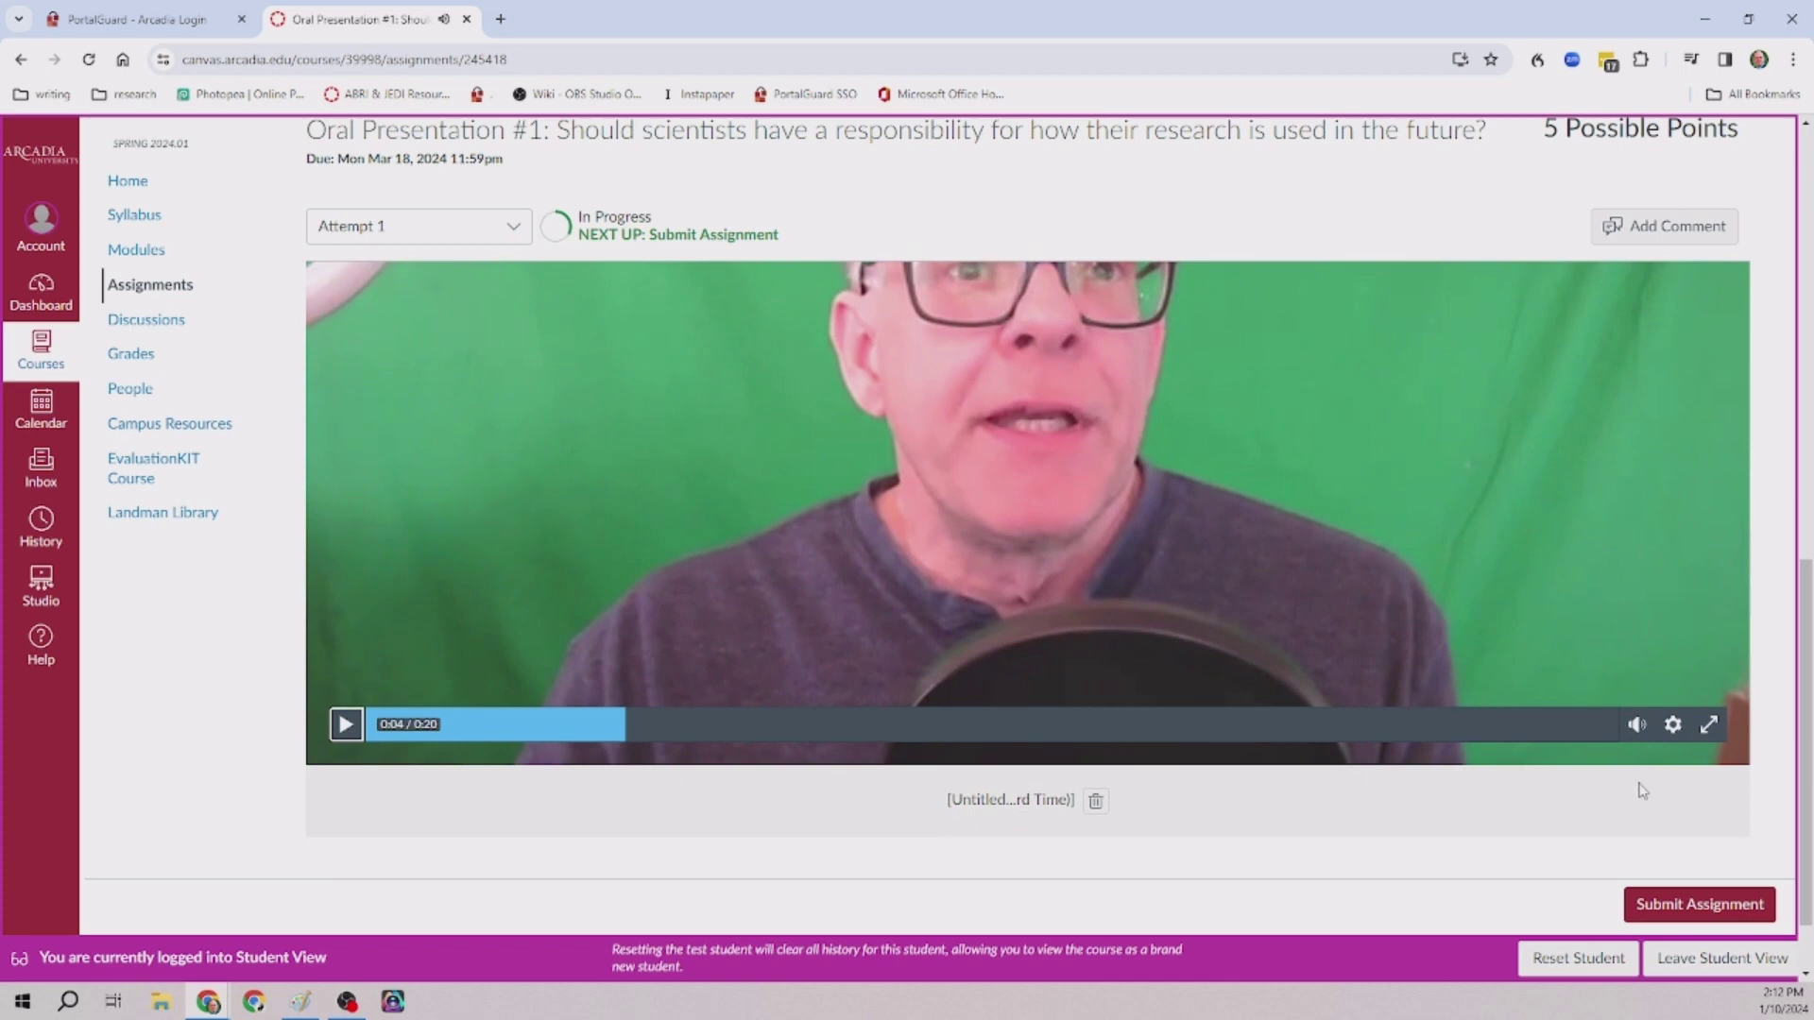
pyautogui.click(1705, 907)
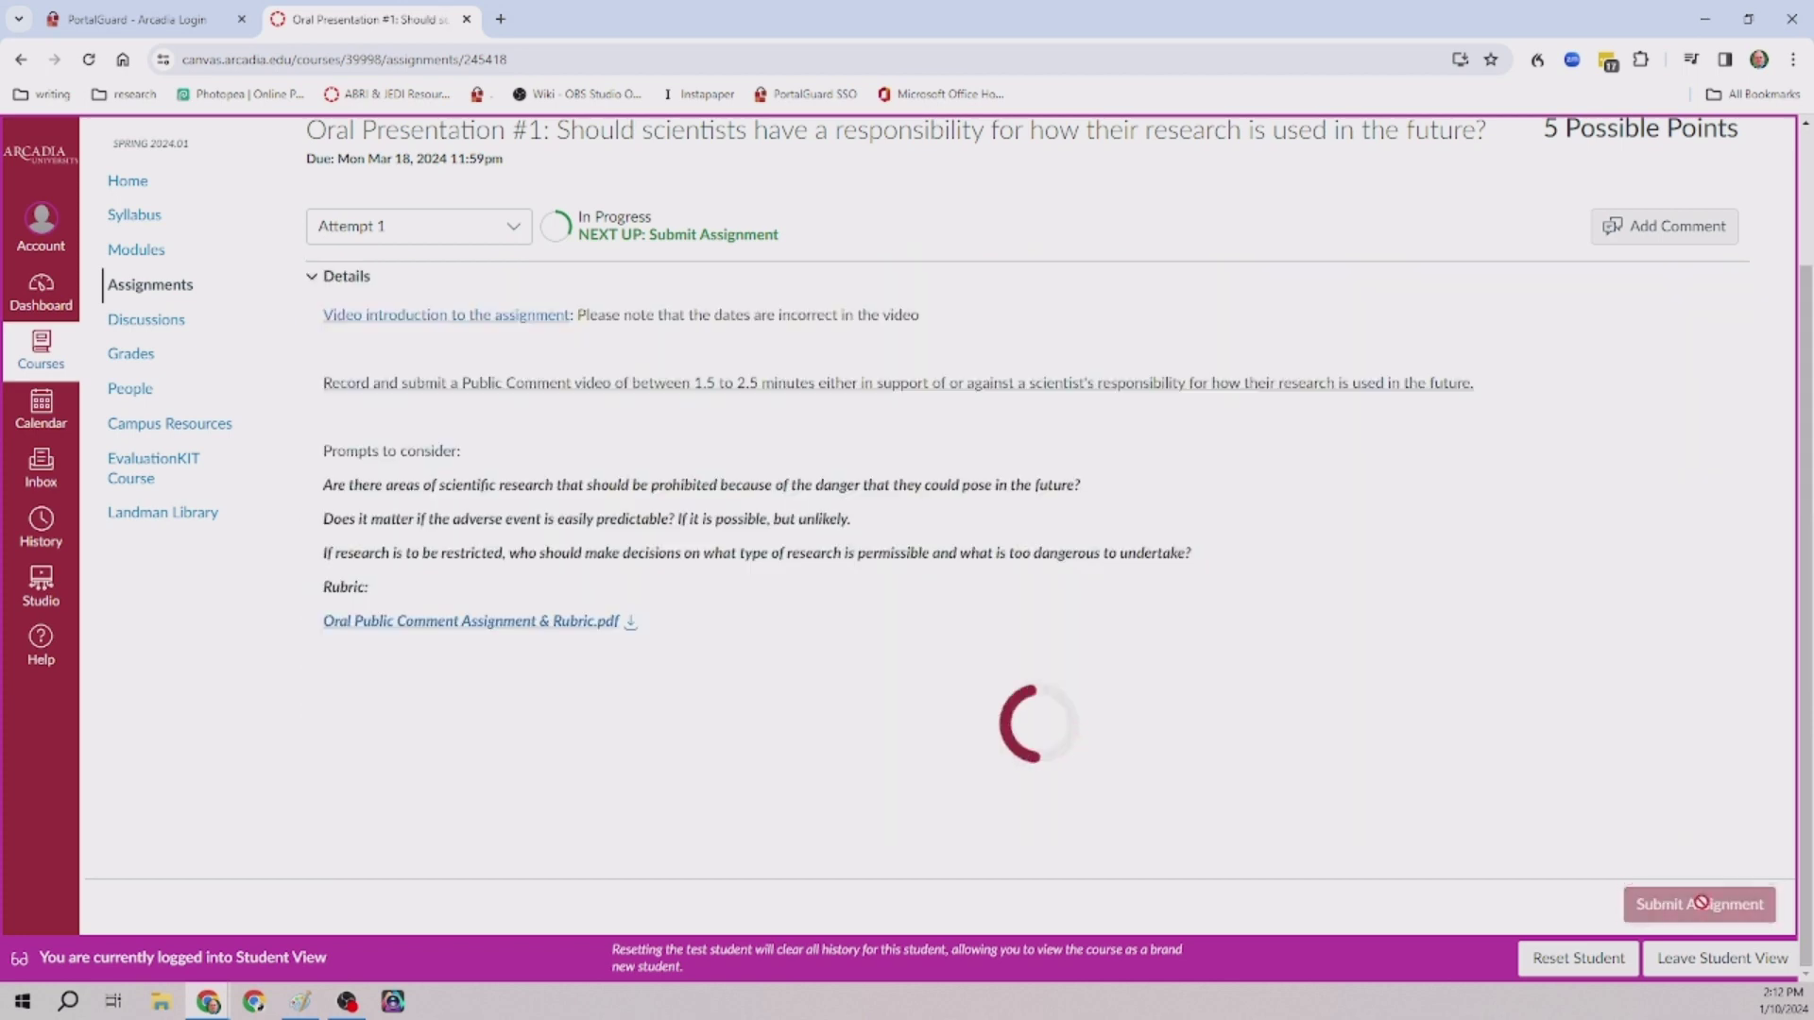